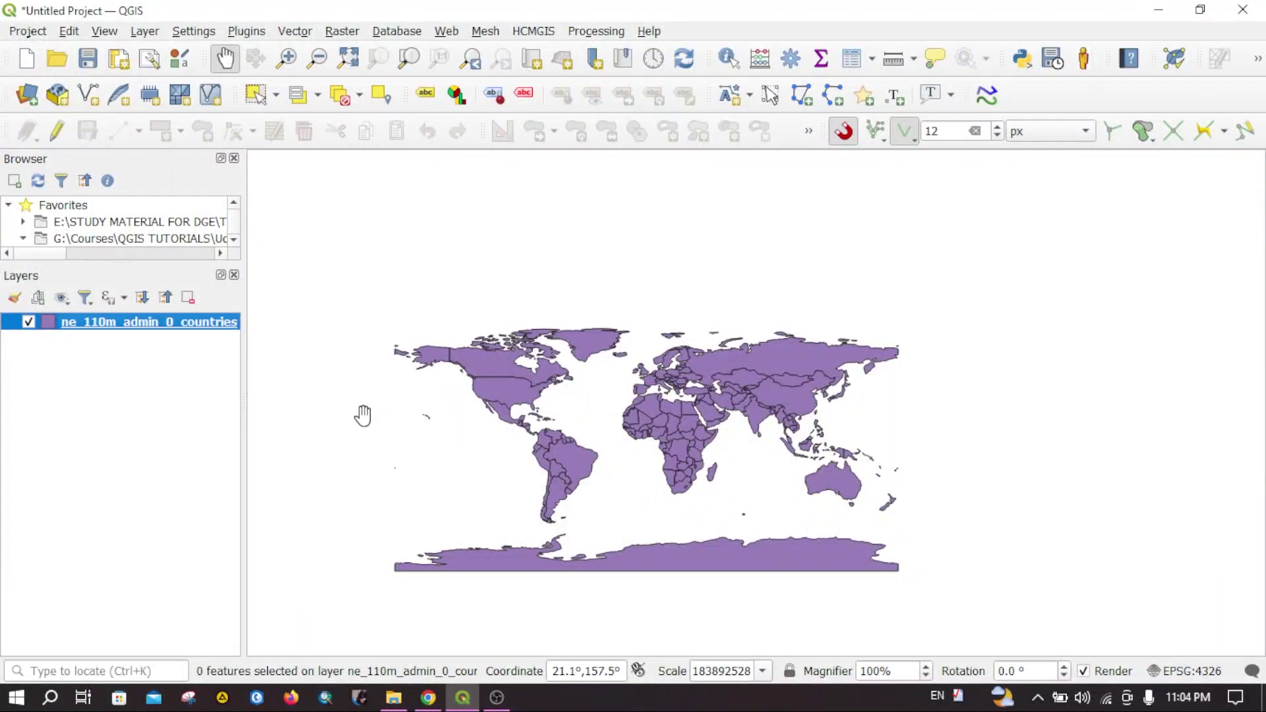
Open the attribute table of the ne_110m_admin_0_countries layer and move its window up
right_click(112, 324)
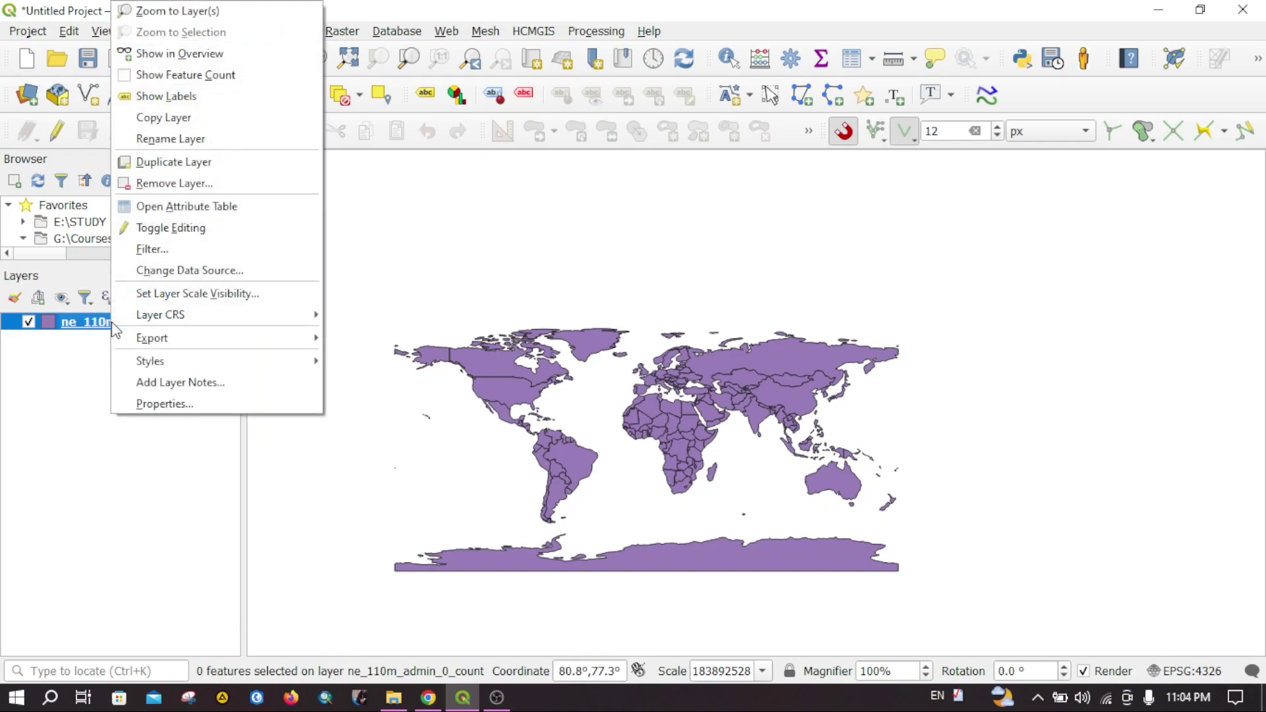
click(176, 207)
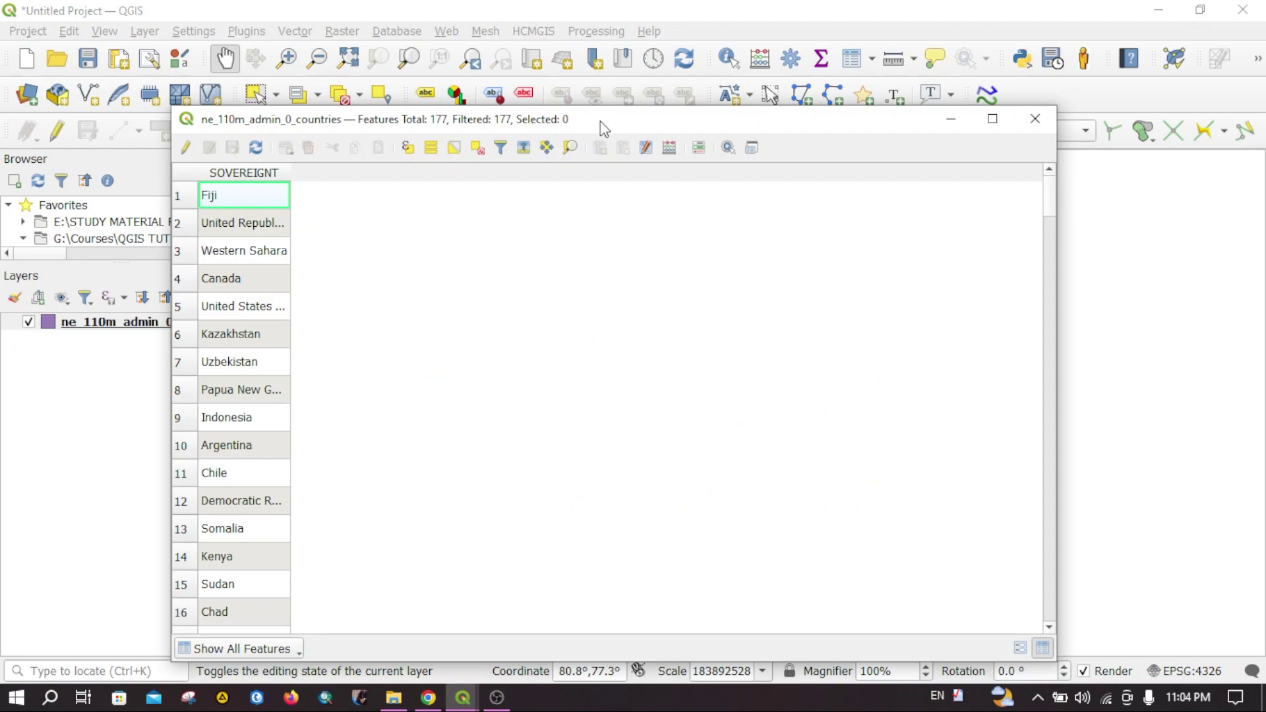
drag(601, 123, 610, 43)
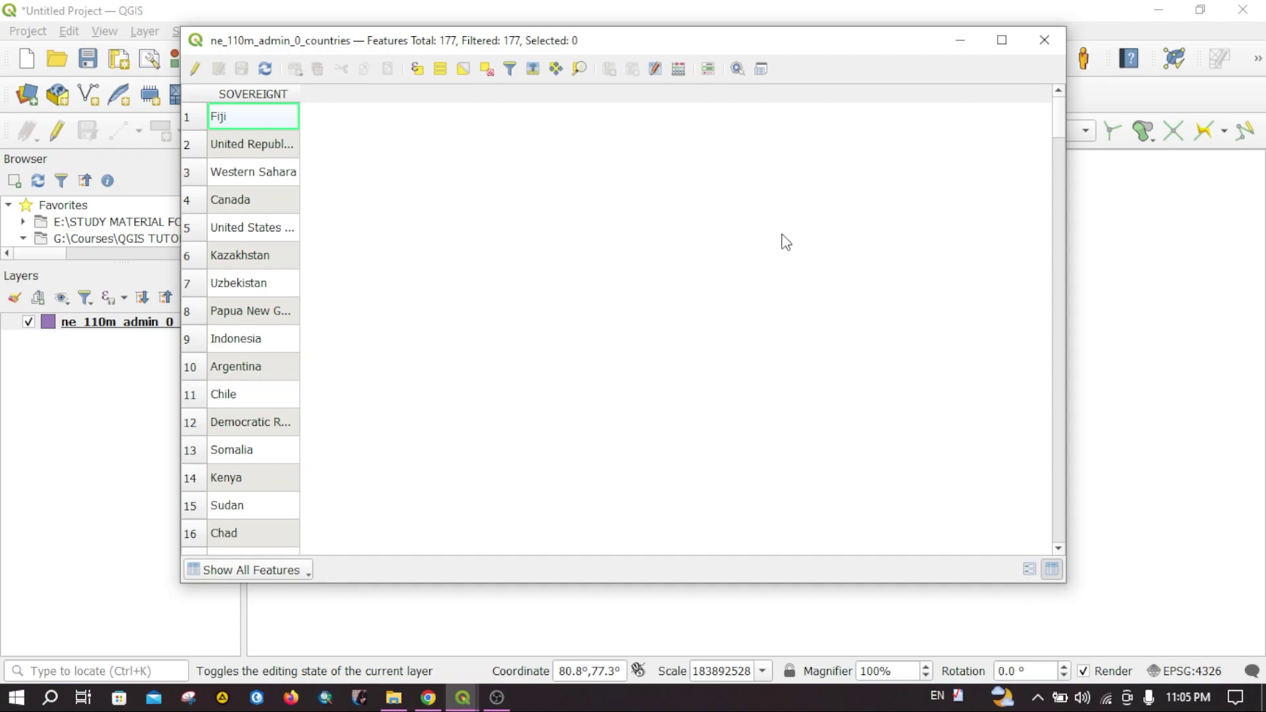
Switch the attribute table to form view, skim the fields and maximize the table window
click(1029, 570)
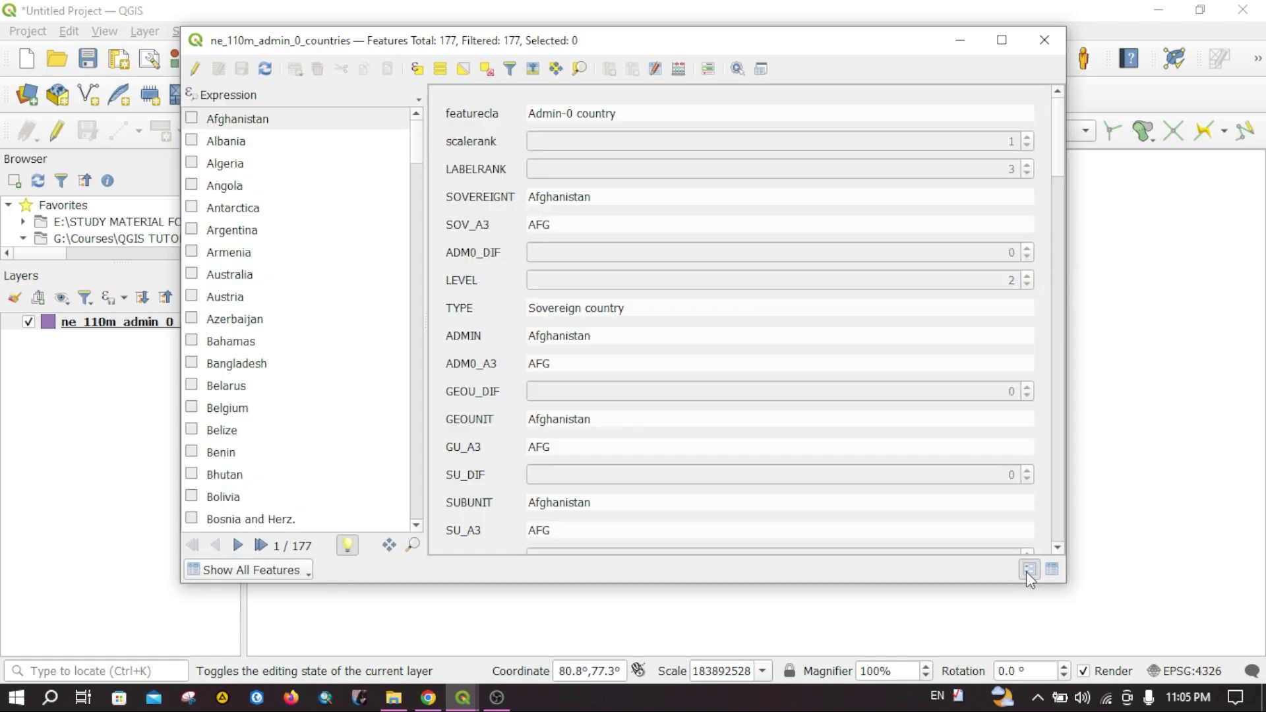
scroll(511, 294, down, 3)
scroll(512, 295, up, 2)
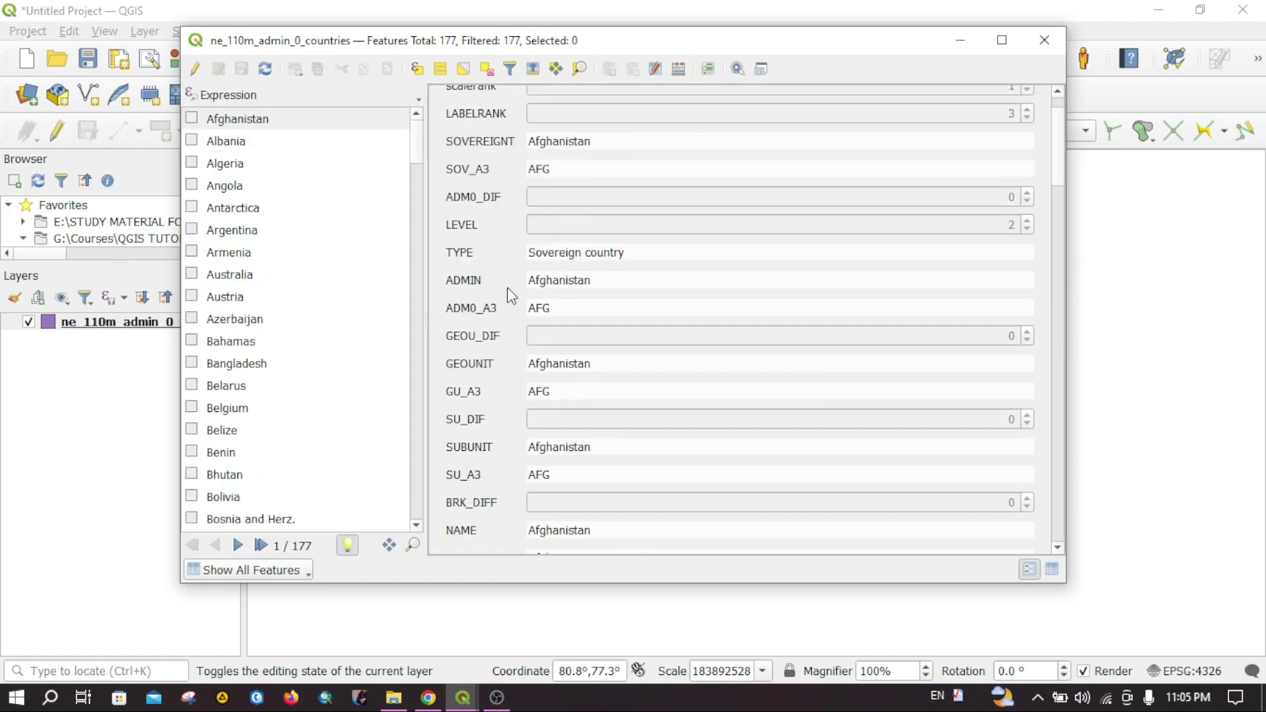
scroll(511, 295, up, 1)
click(999, 40)
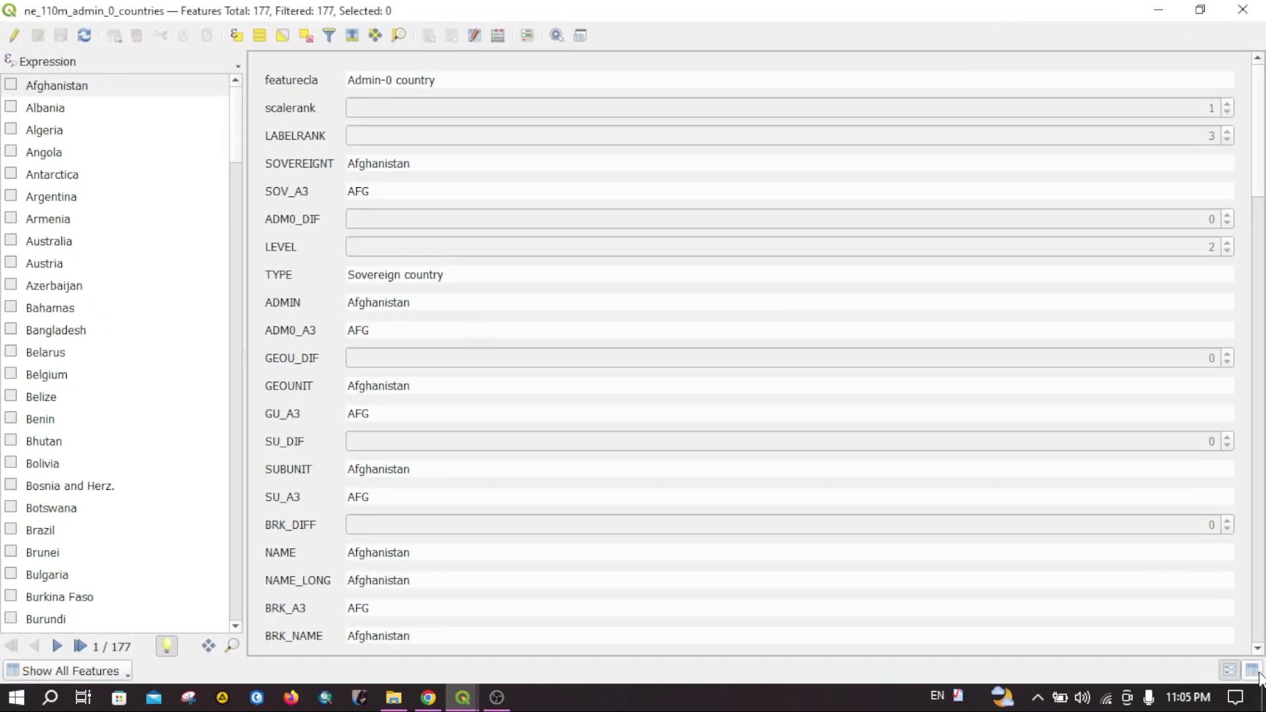
Select Afghanistan in the feature list and examine its attribute fields in the form
click(12, 91)
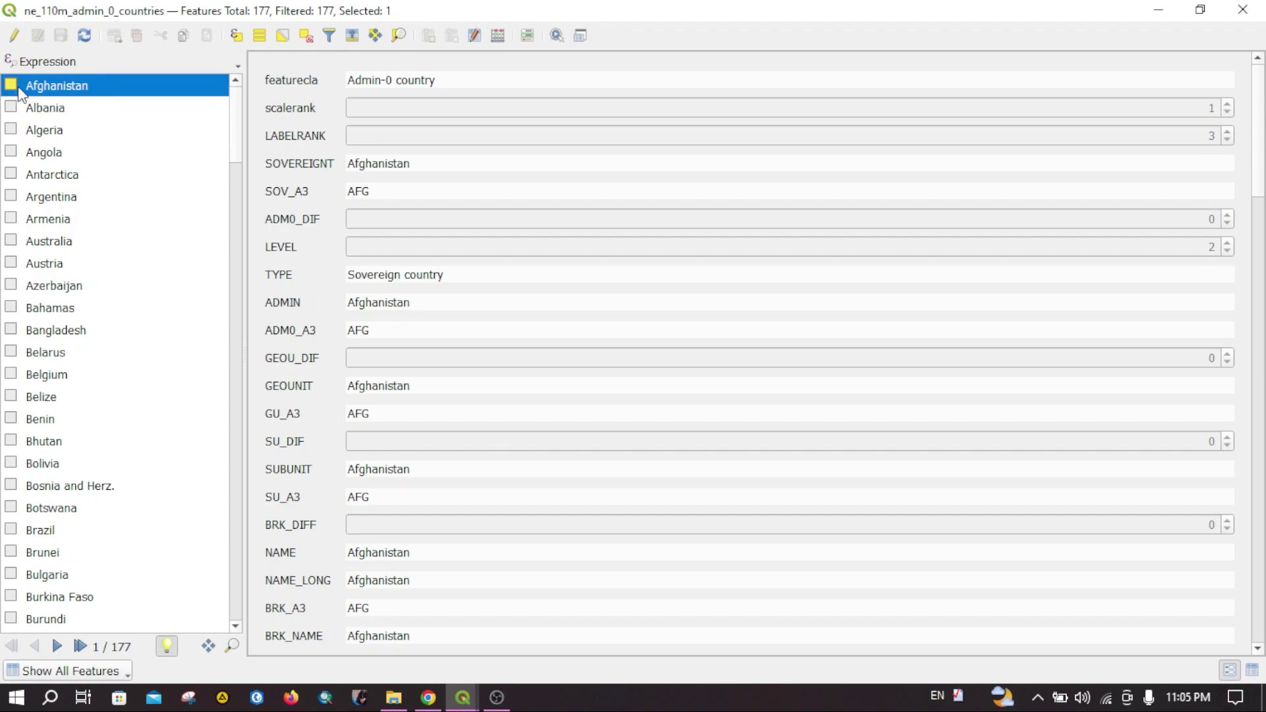
scroll(386, 330, down, 5)
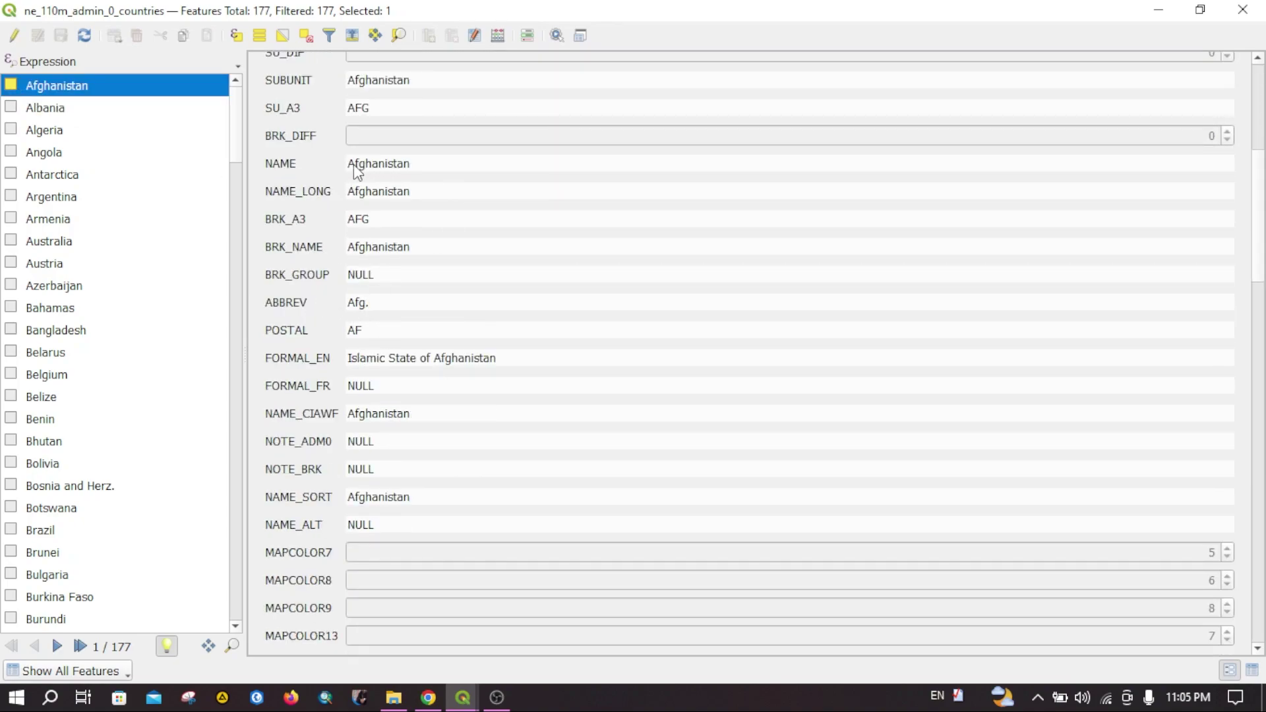
scroll(335, 356, down, 8)
scroll(329, 356, up, 15)
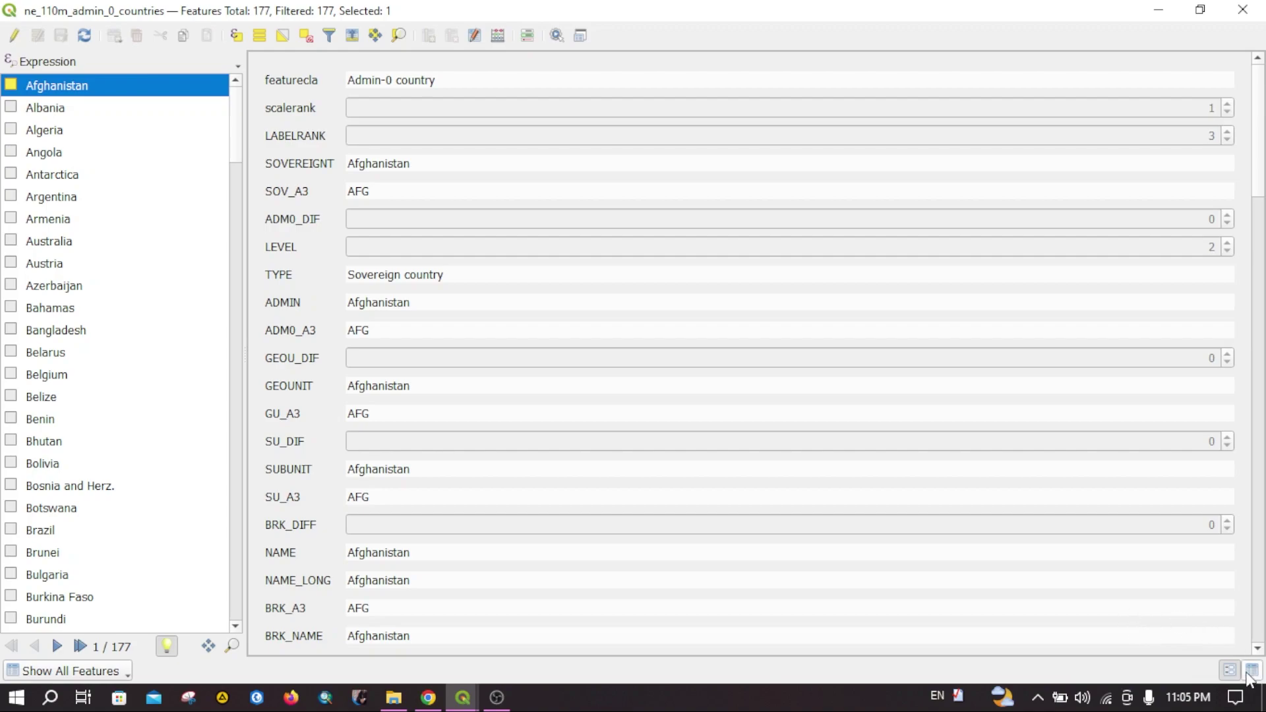
scroll(745, 480, down, 7)
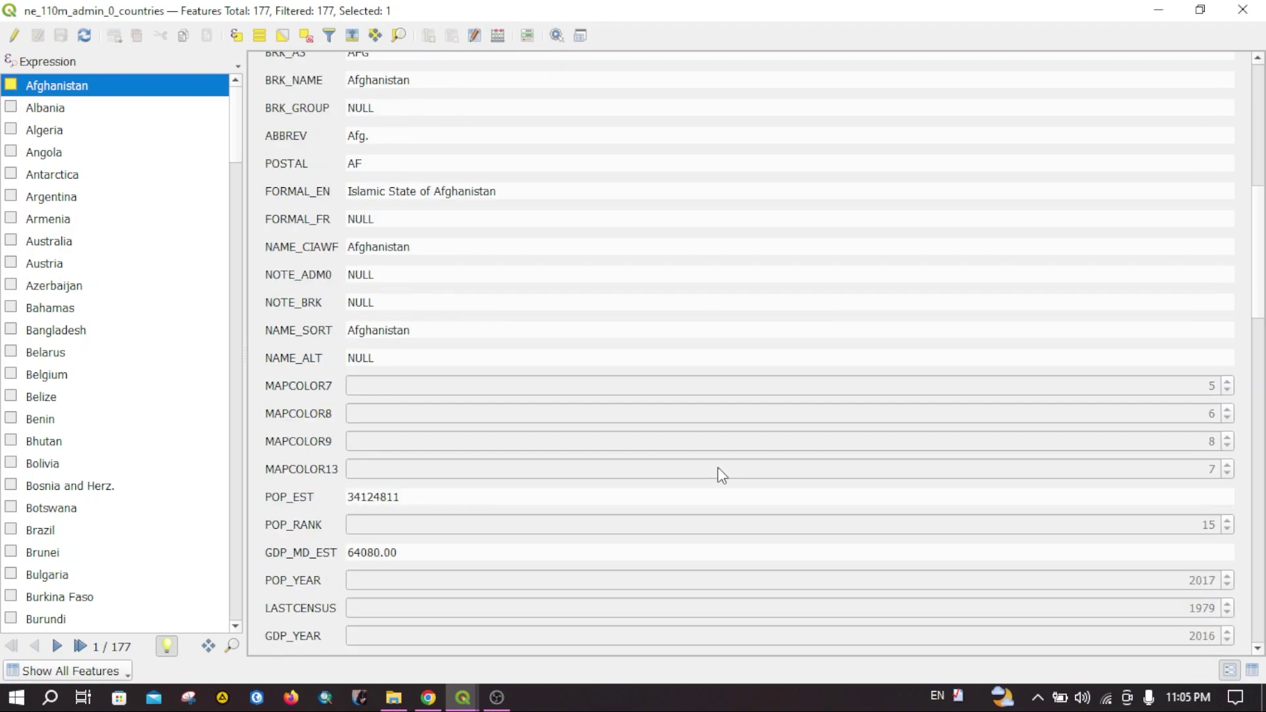
scroll(718, 469, down, 3)
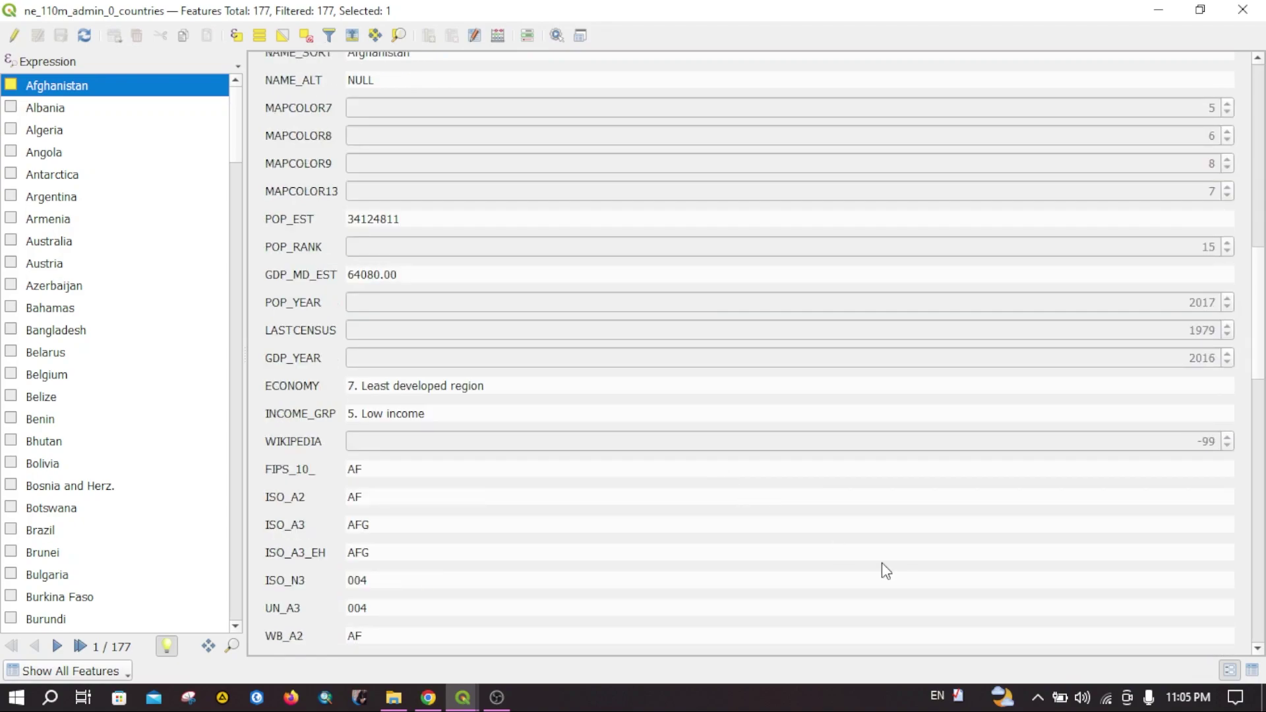
Return the attribute table to table view with all attribute columns displayed
click(1252, 670)
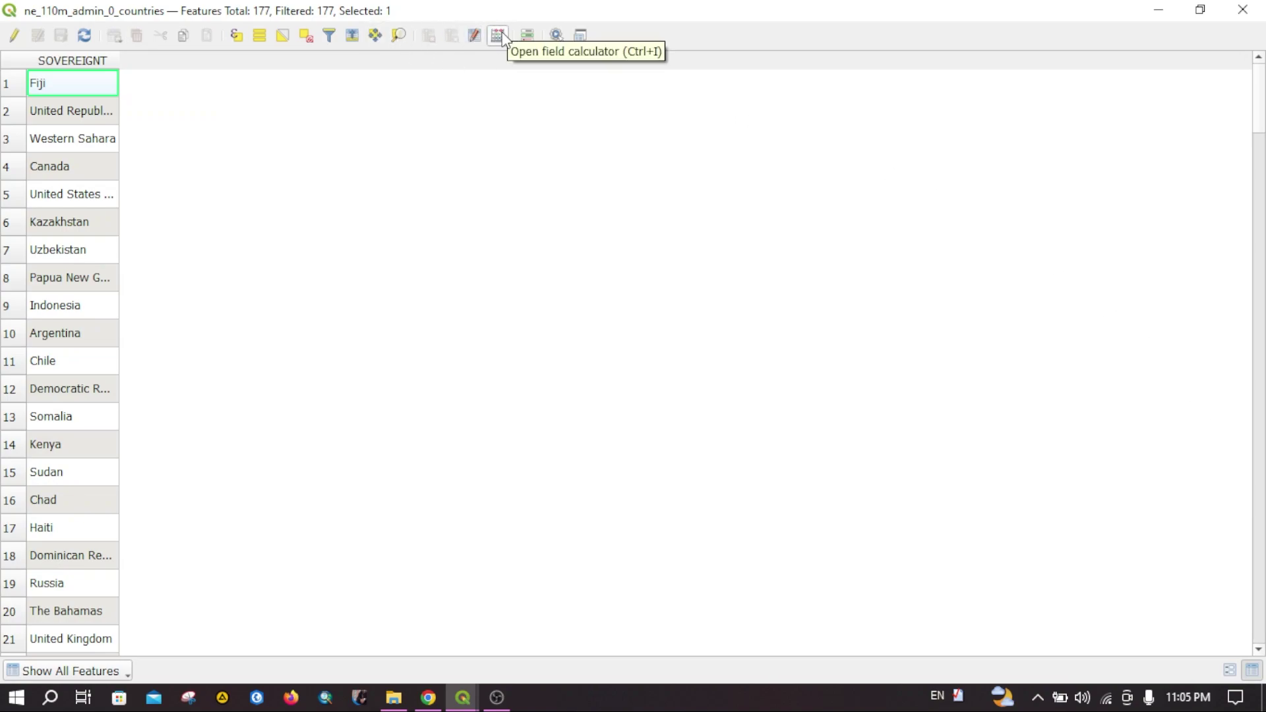
click(527, 35)
click(526, 35)
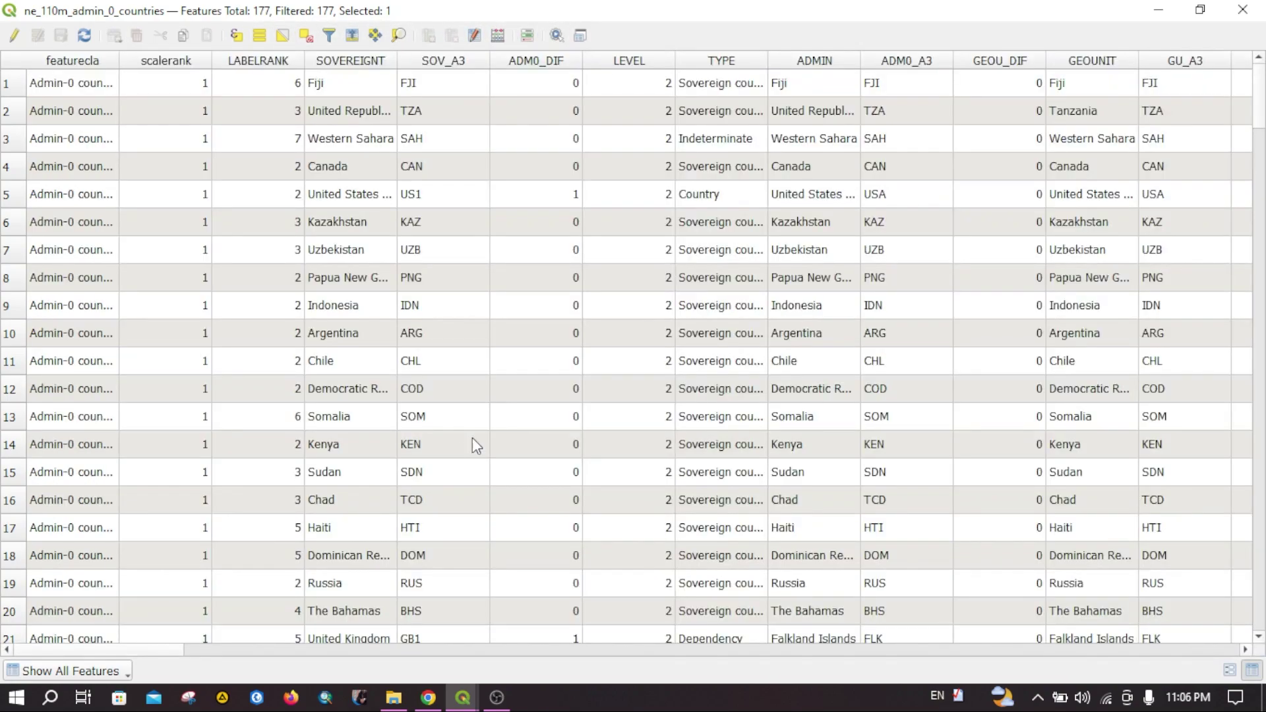
Apply the Show All Features filter and view the records down to the last row
click(95, 677)
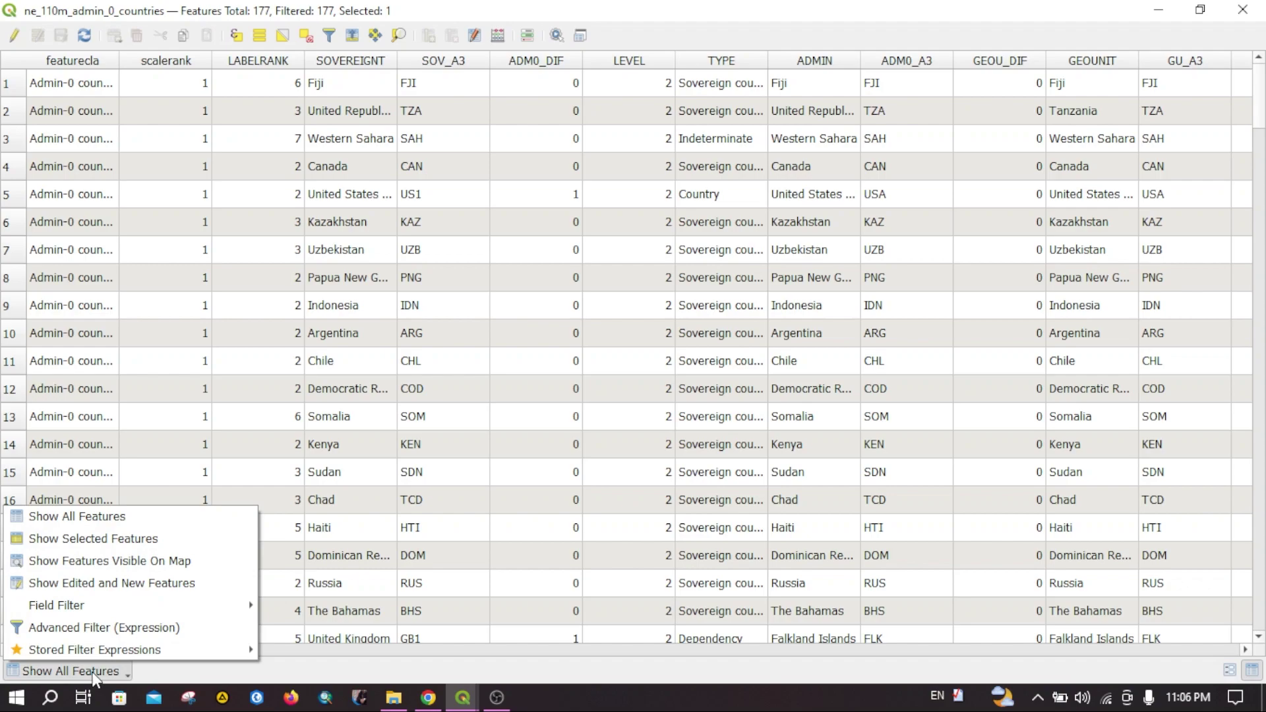
click(108, 517)
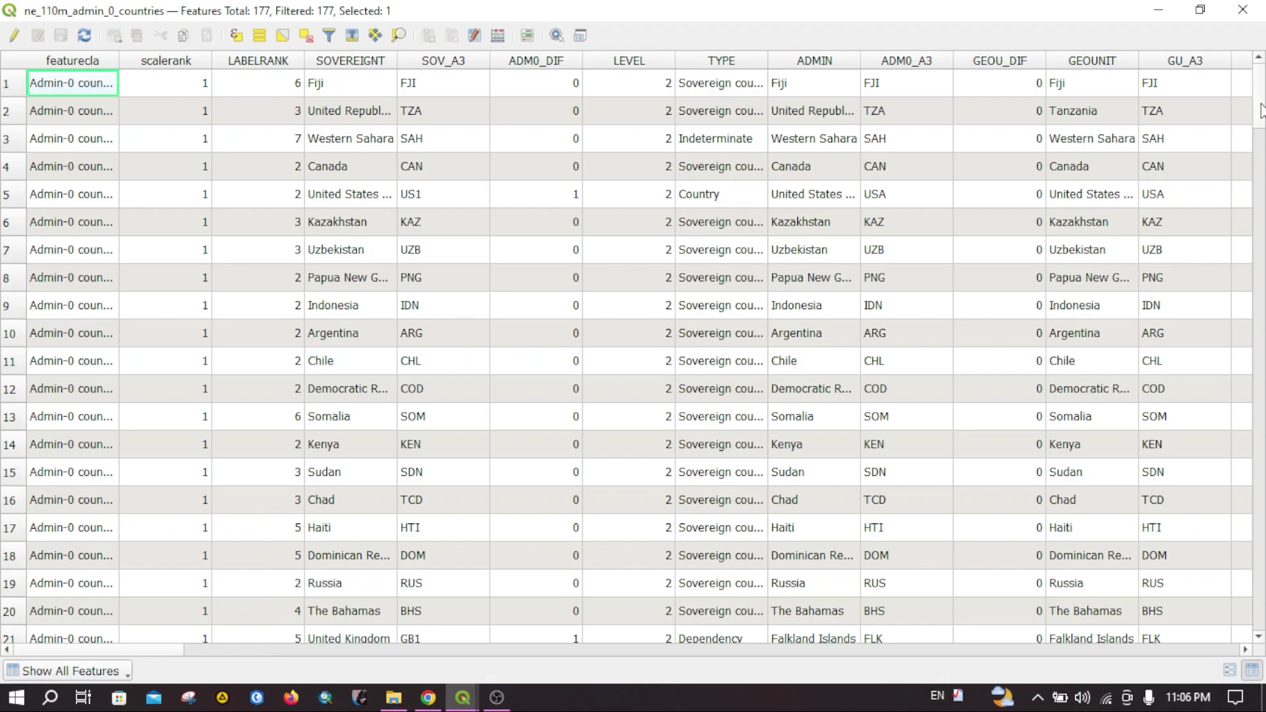
drag(1260, 111, 1261, 606)
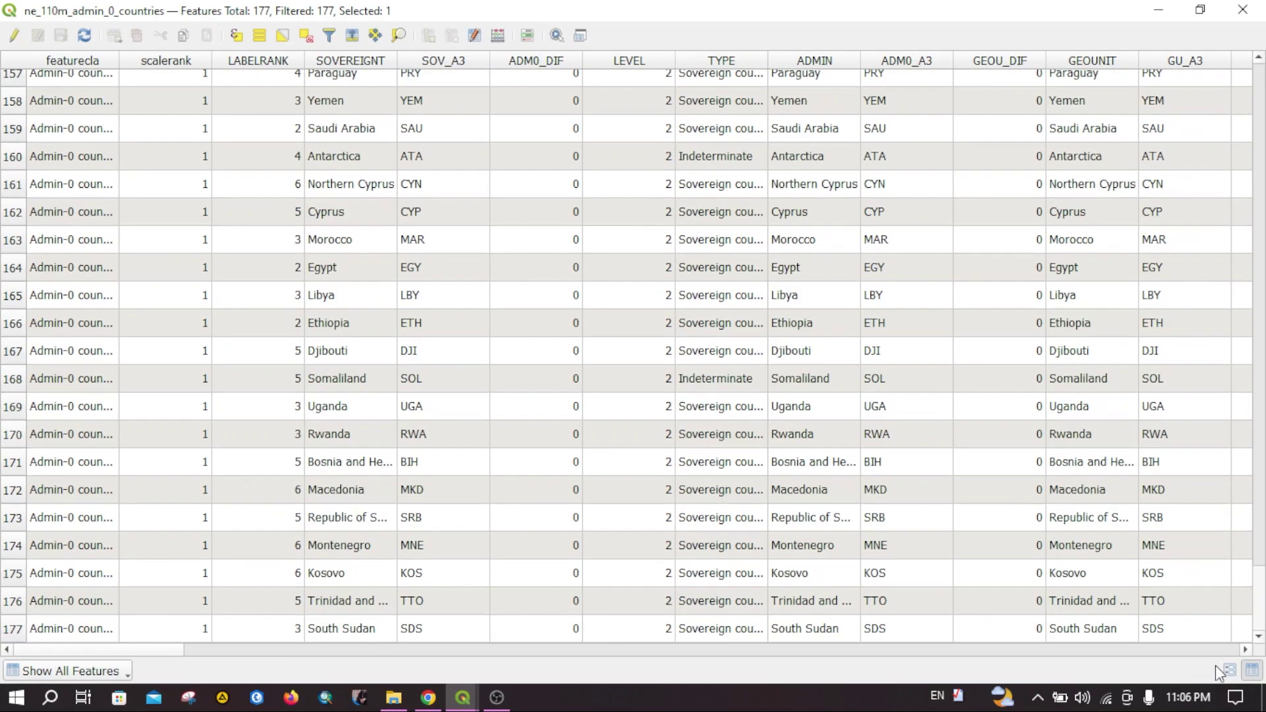
Minimize the attribute table and add China, Kazakhstan, Russia, Iran and India to the selected features on the map
click(100, 672)
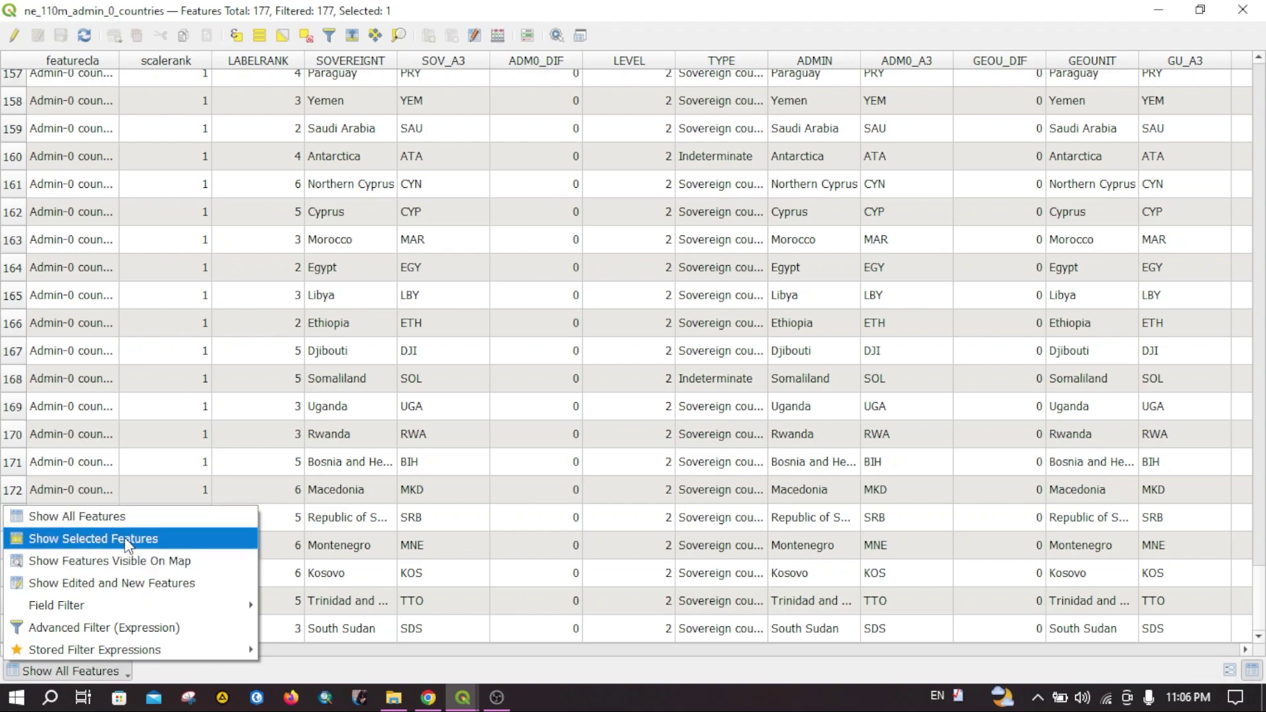
click(1162, 11)
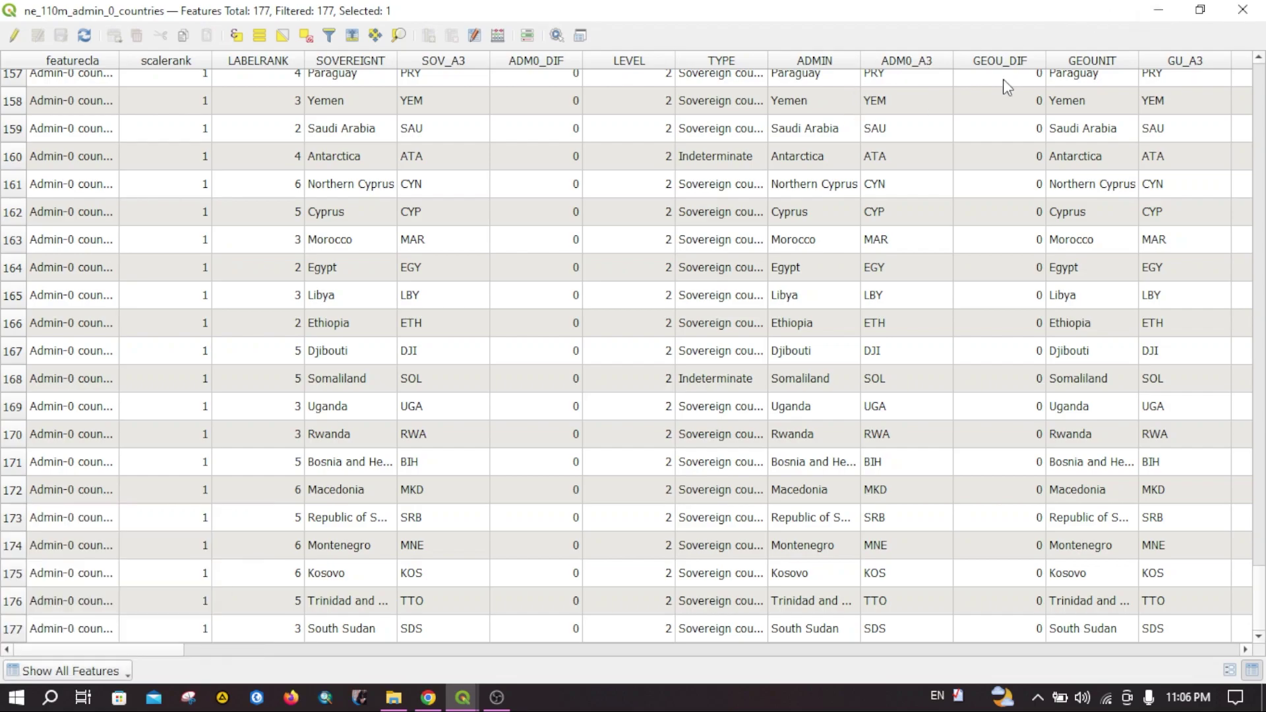
click(1161, 12)
scroll(748, 388, up, 3)
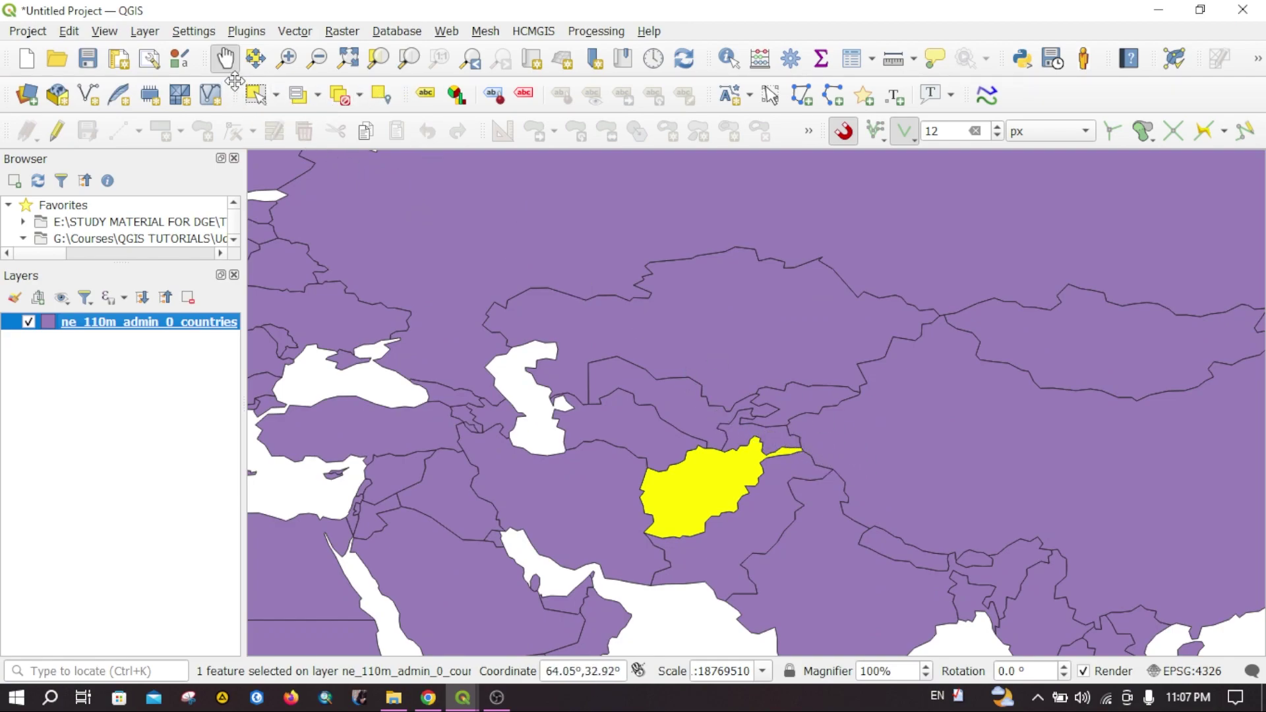
click(255, 95)
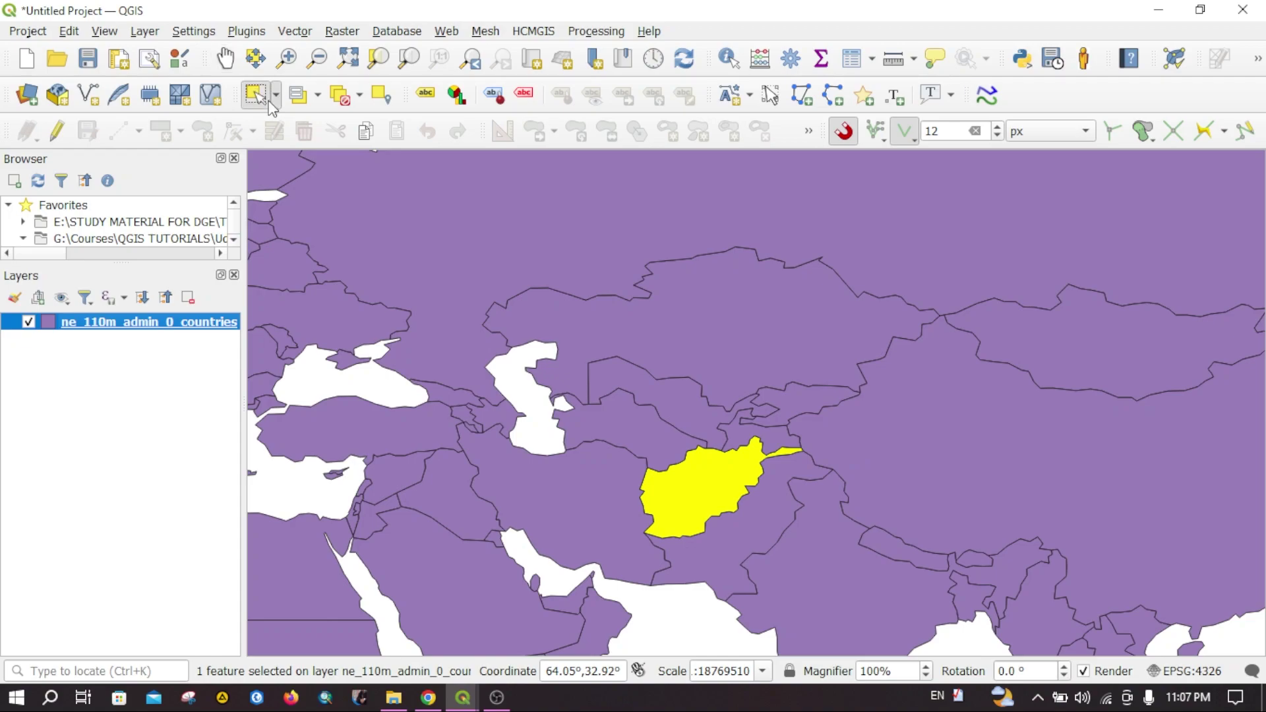
shift+click(909, 446)
shift+click(722, 318)
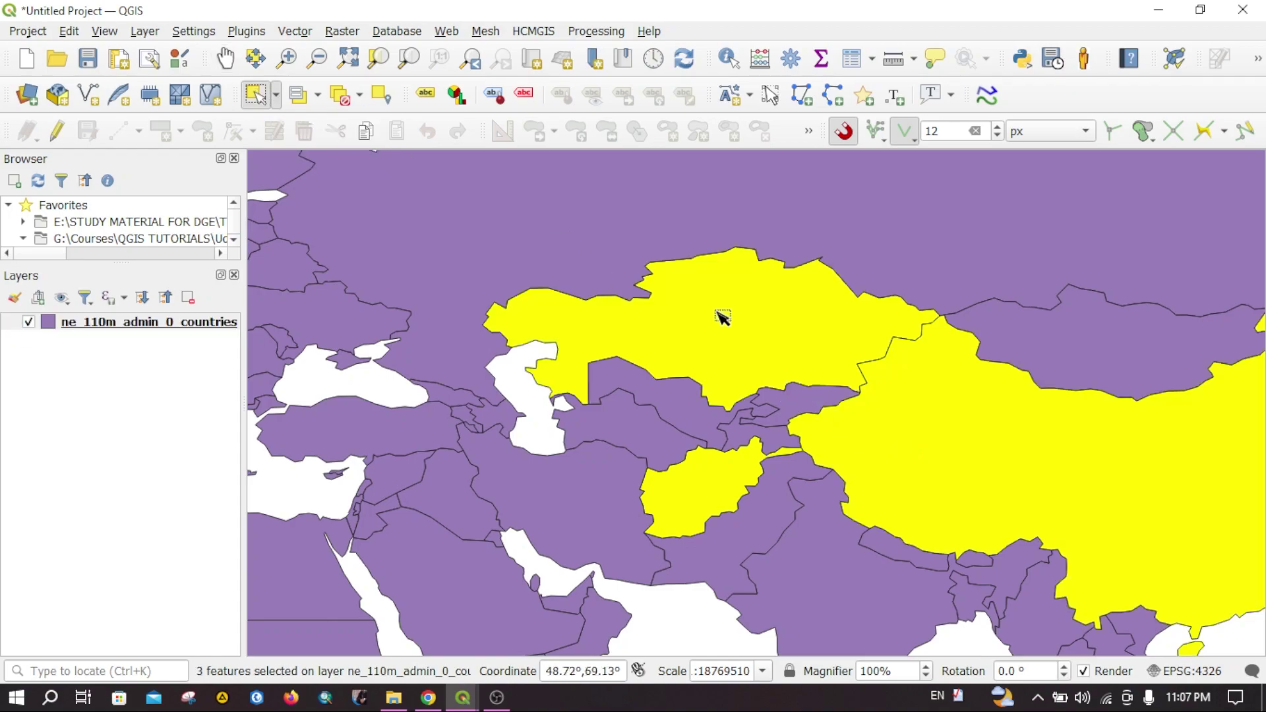
shift+click(580, 220)
shift+click(593, 494)
shift+click(810, 556)
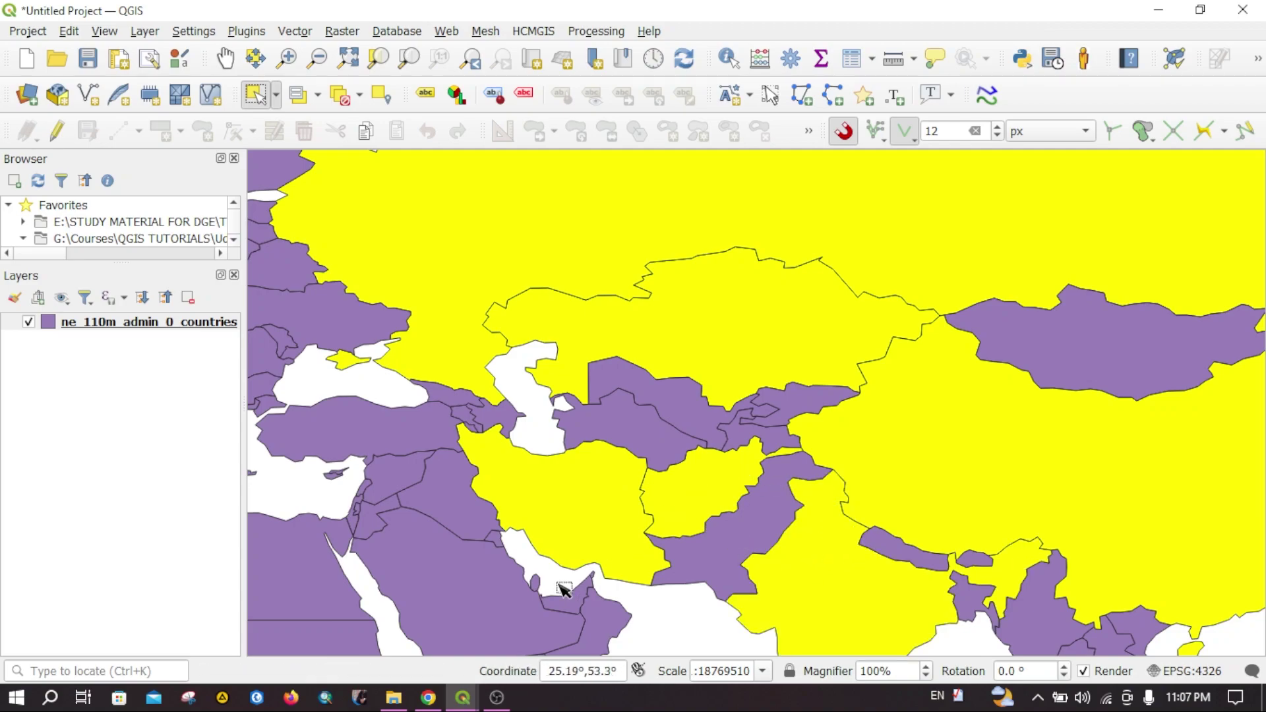
Return to the attribute table and filter it to show only the selected features
mouse_move(462, 697)
click(569, 613)
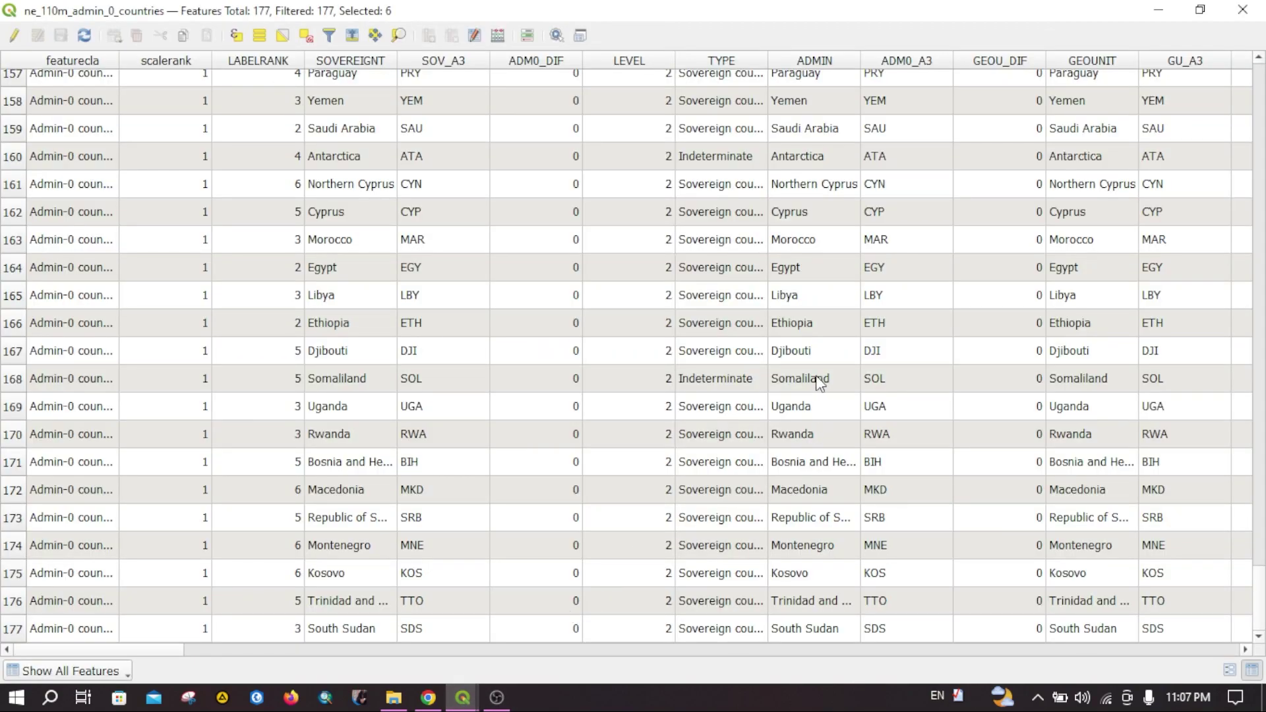
click(63, 671)
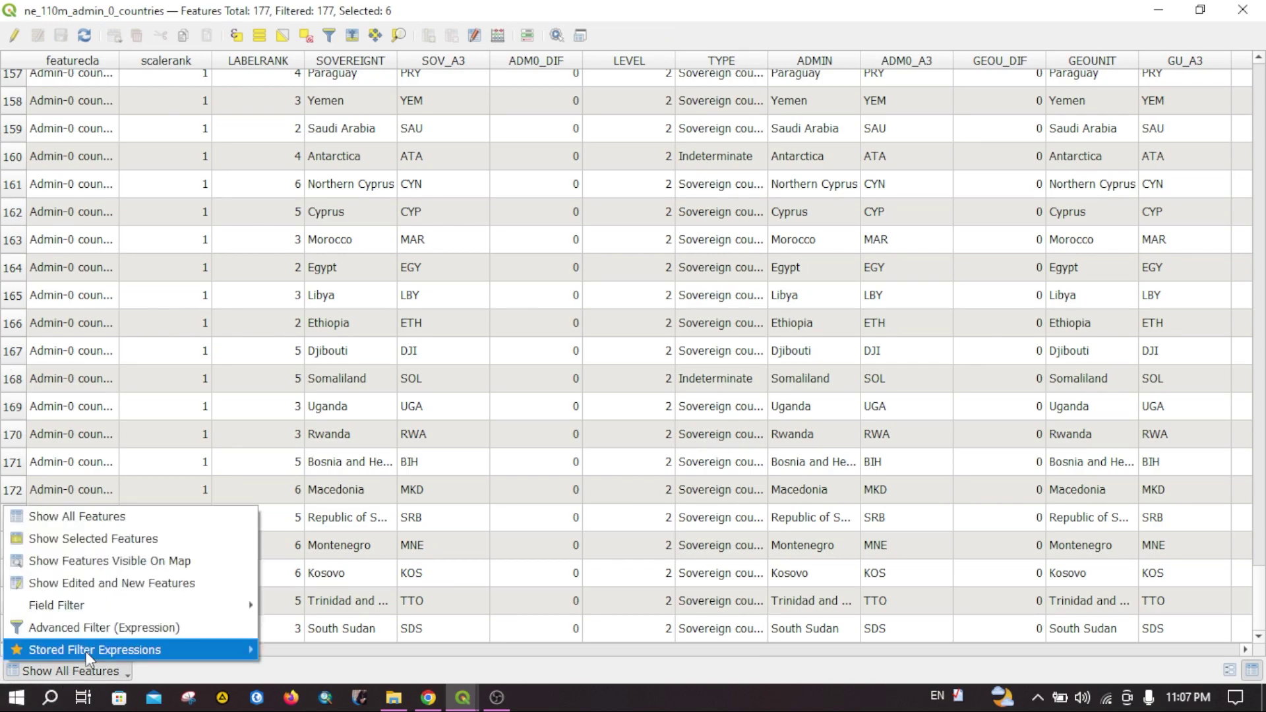
click(132, 536)
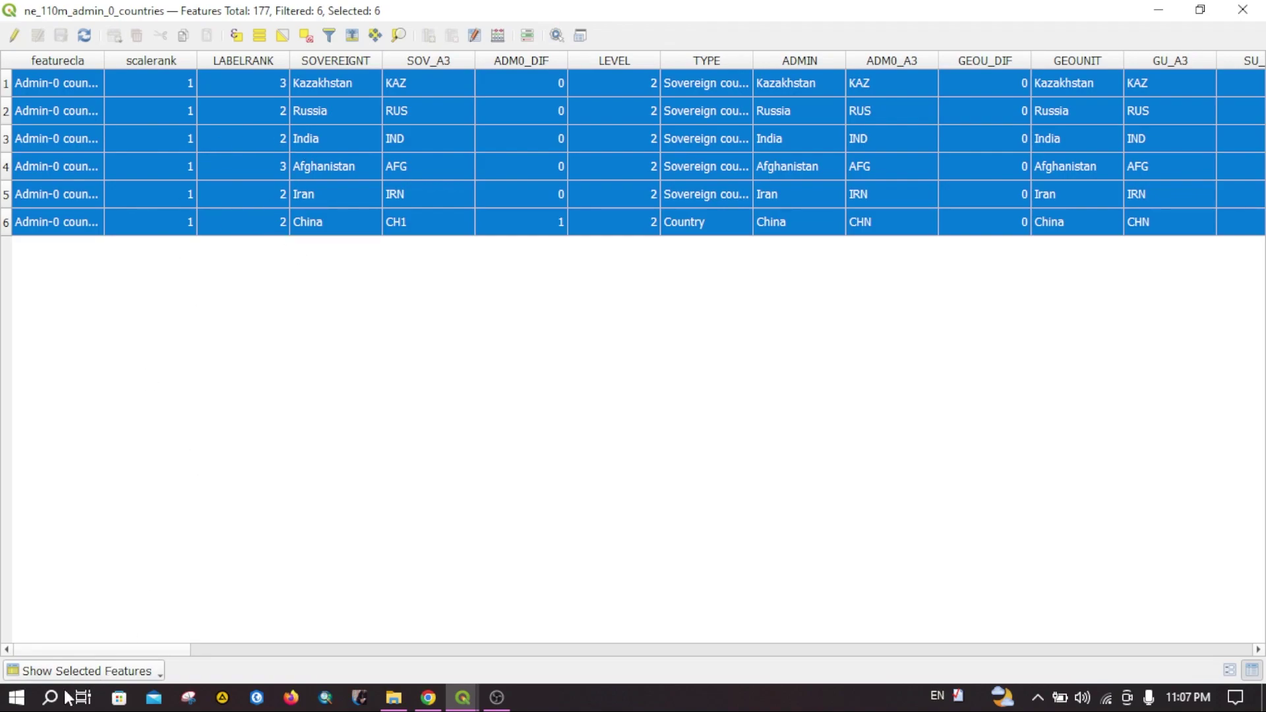
Check the map's current extent and filter the attribute table to the features visible on the map
click(97, 673)
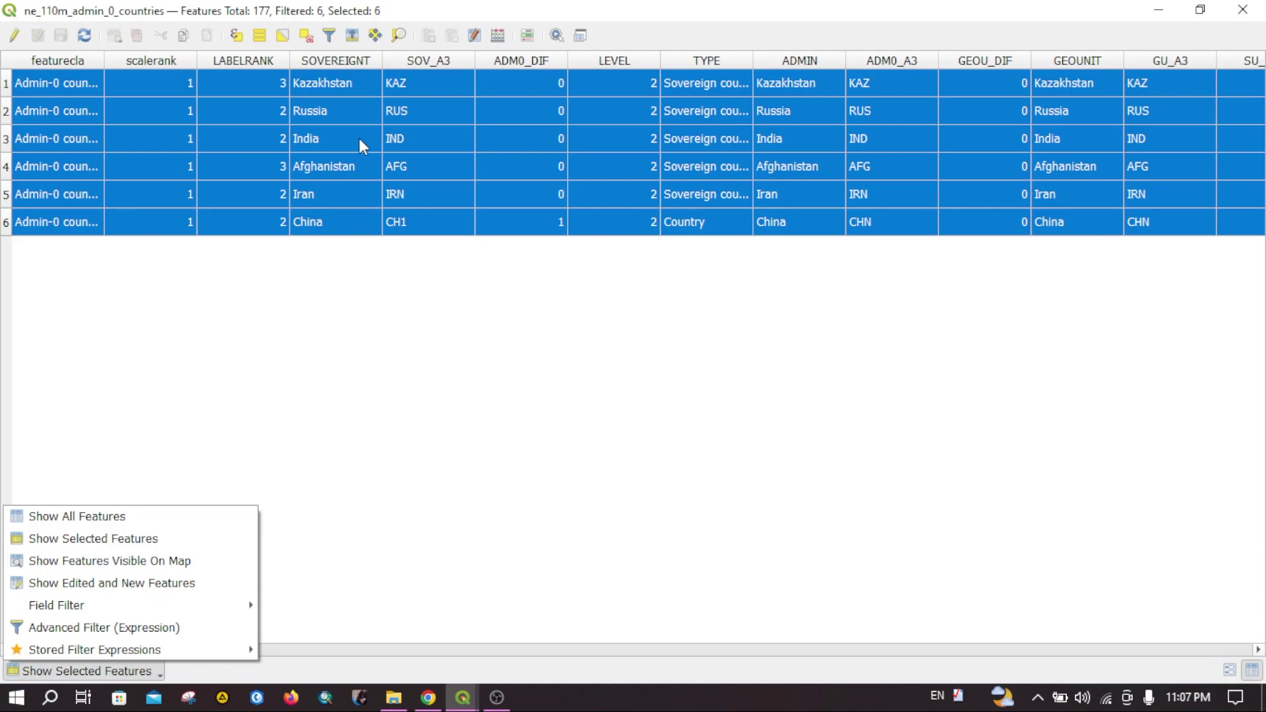
key(alt+Tab)
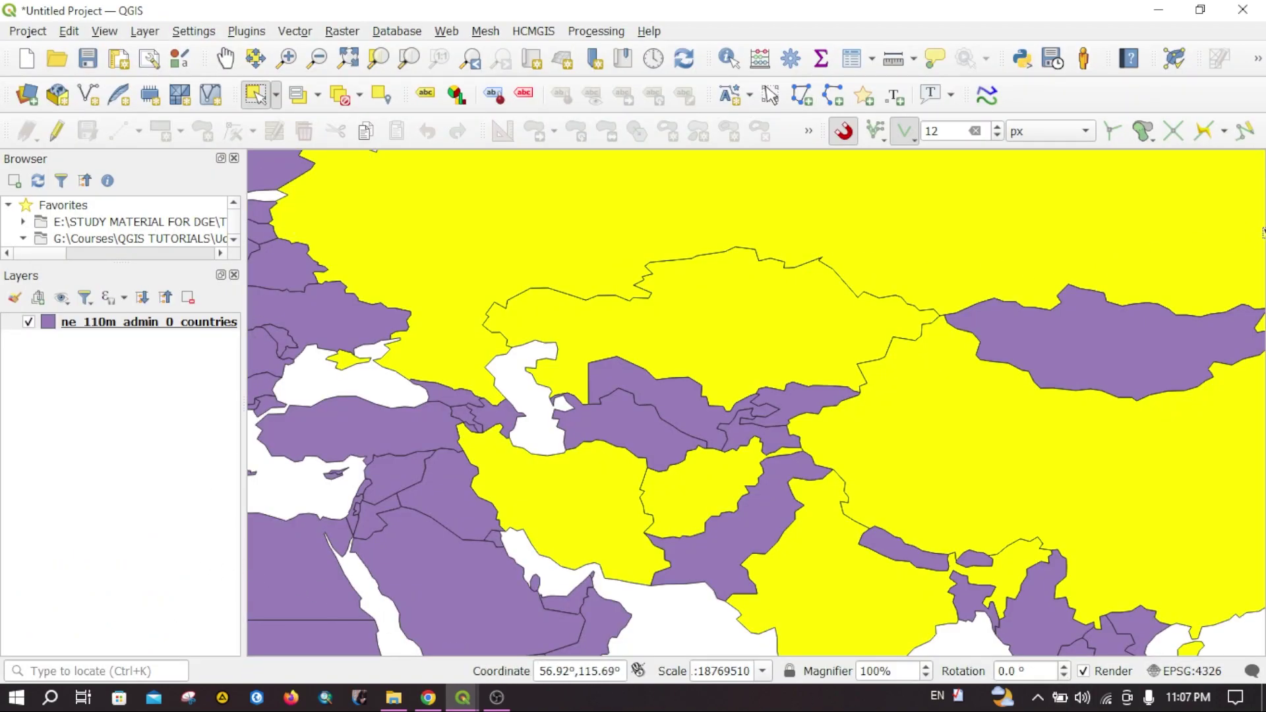
key(alt+Tab)
click(99, 670)
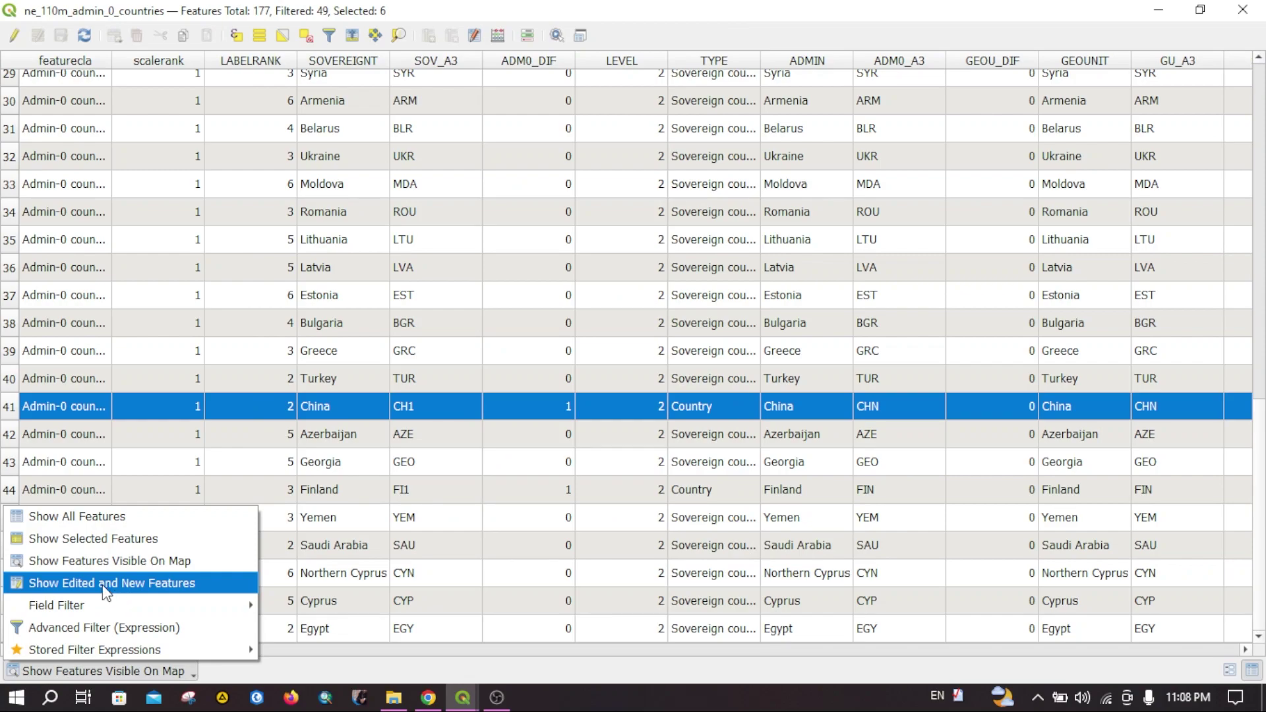
Filter the table to edited and new features, and switch to a field filter on NAME
click(58, 587)
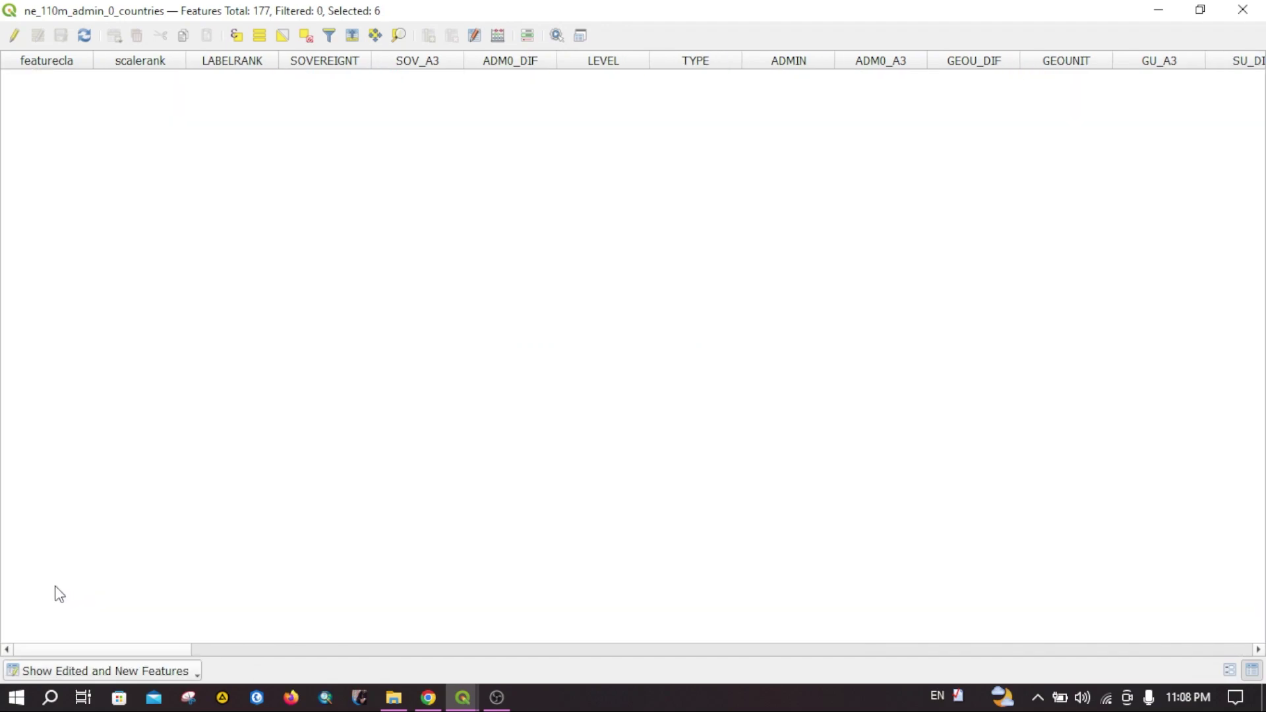
click(125, 672)
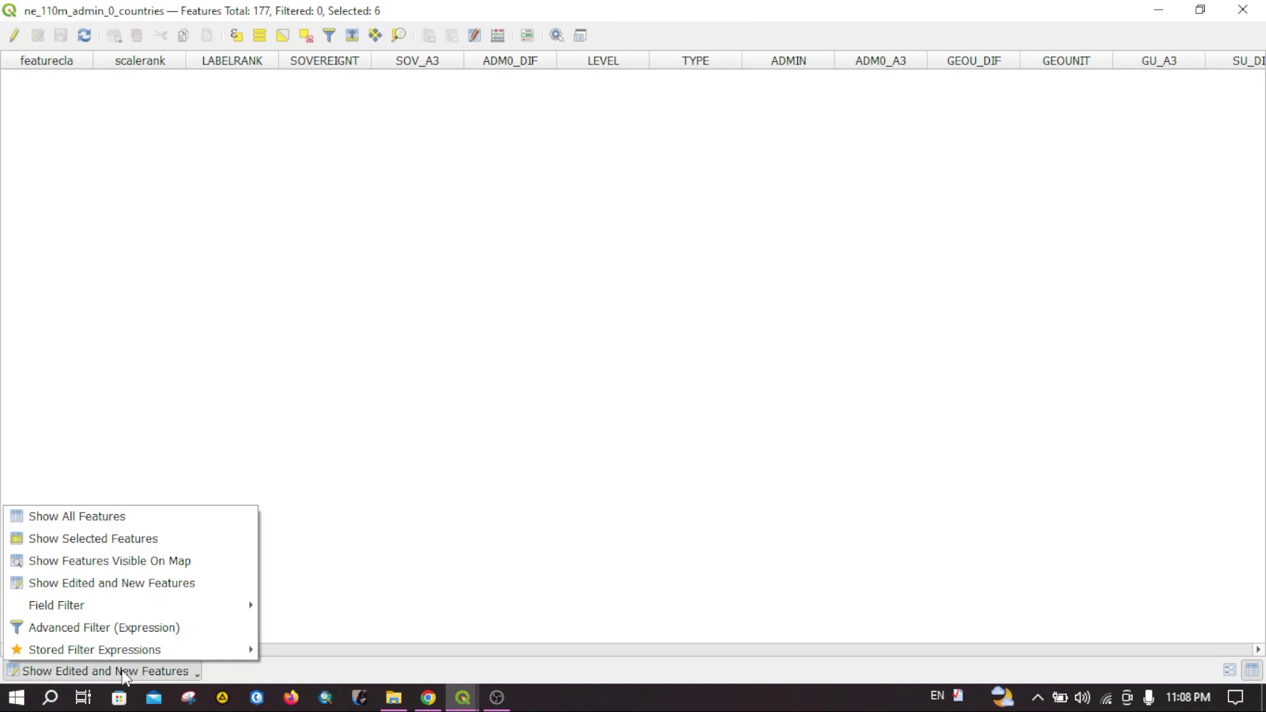
mouse_move(89, 608)
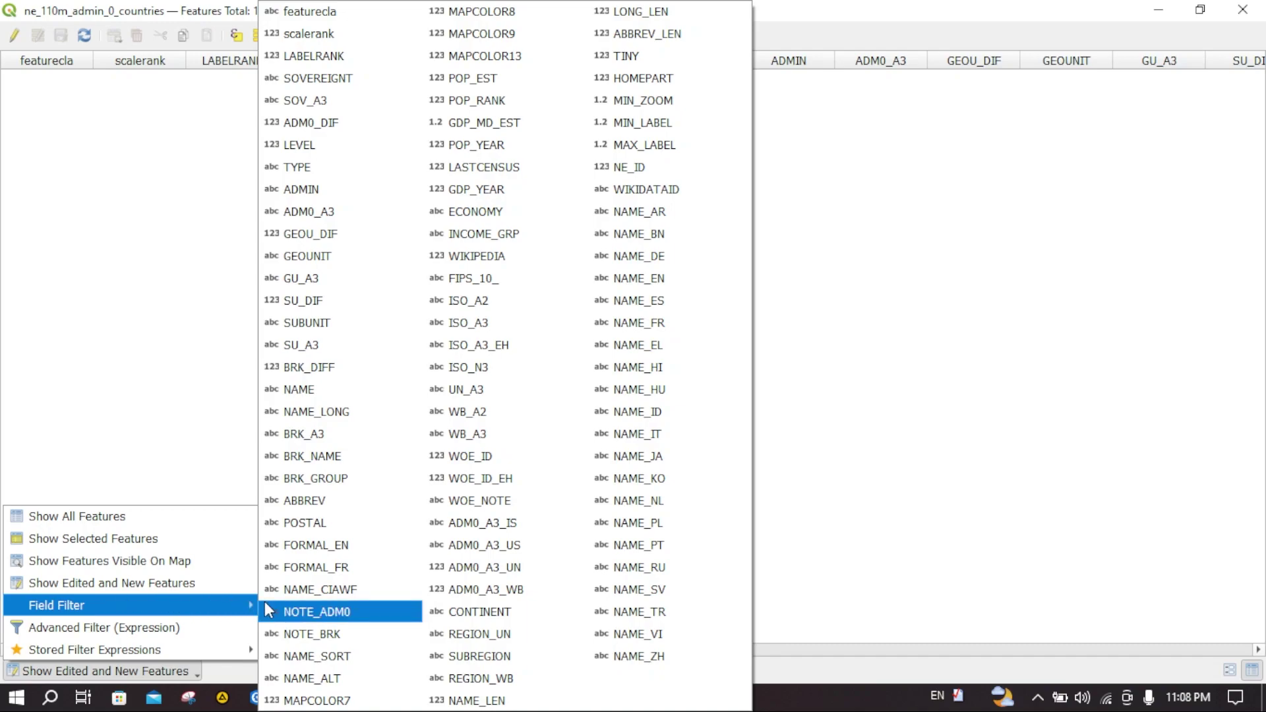
click(344, 391)
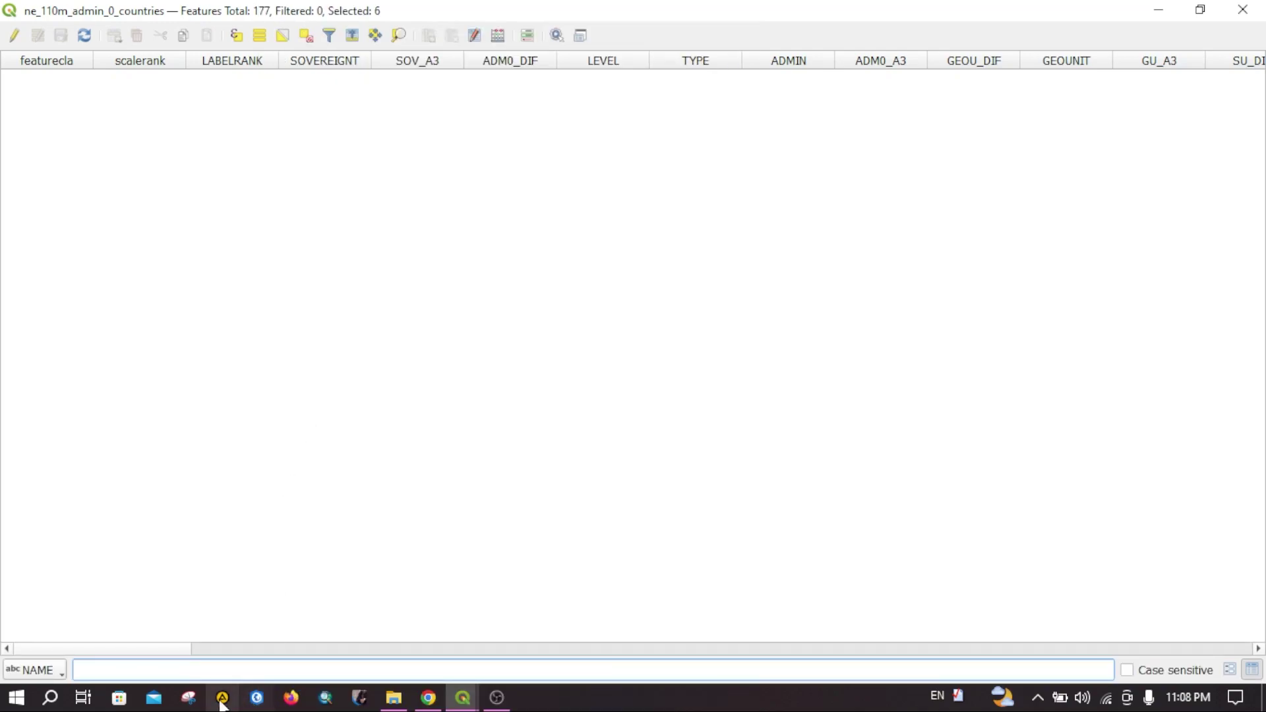
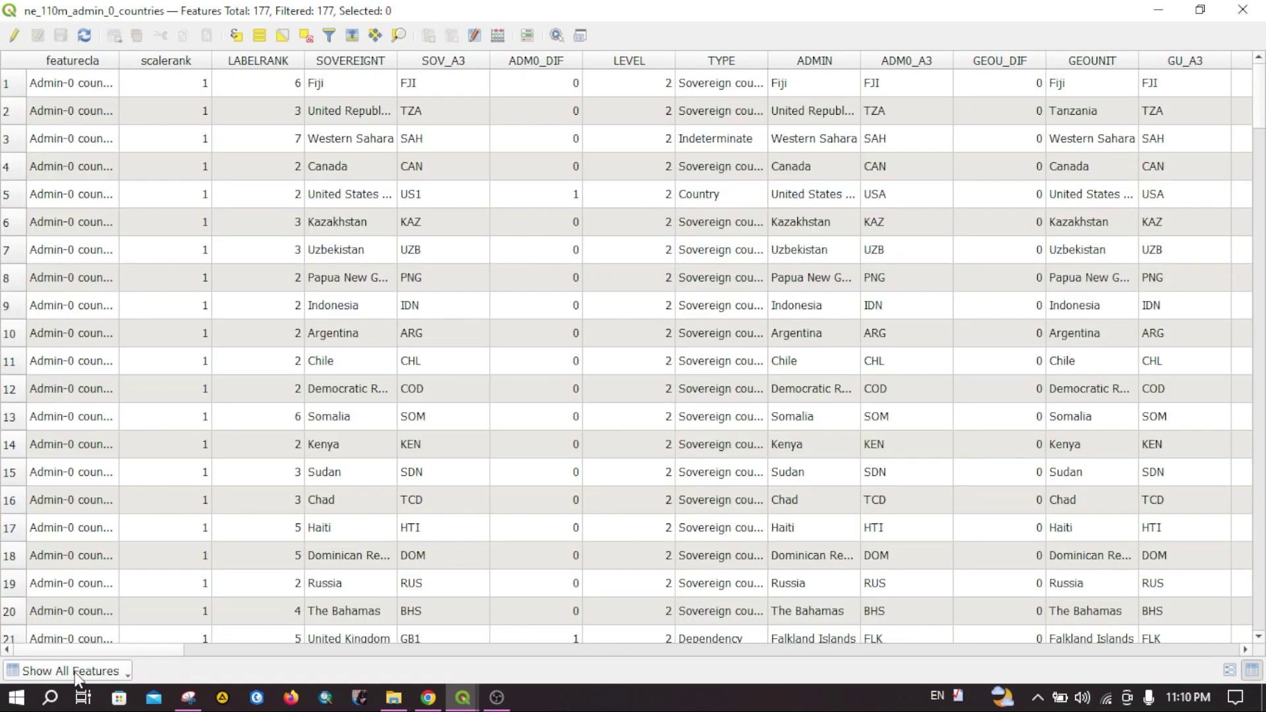
Open the advanced expression filter and look through the layer's attribute fields under Fields and Values
click(75, 669)
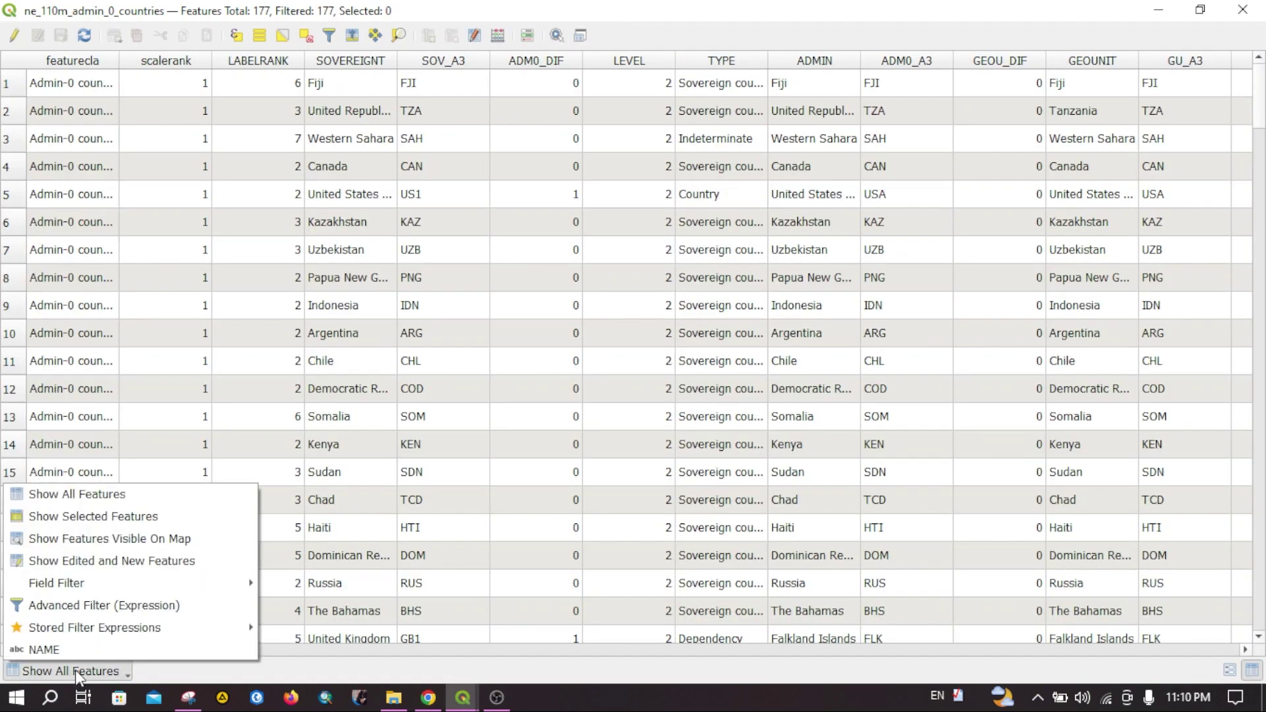
click(71, 605)
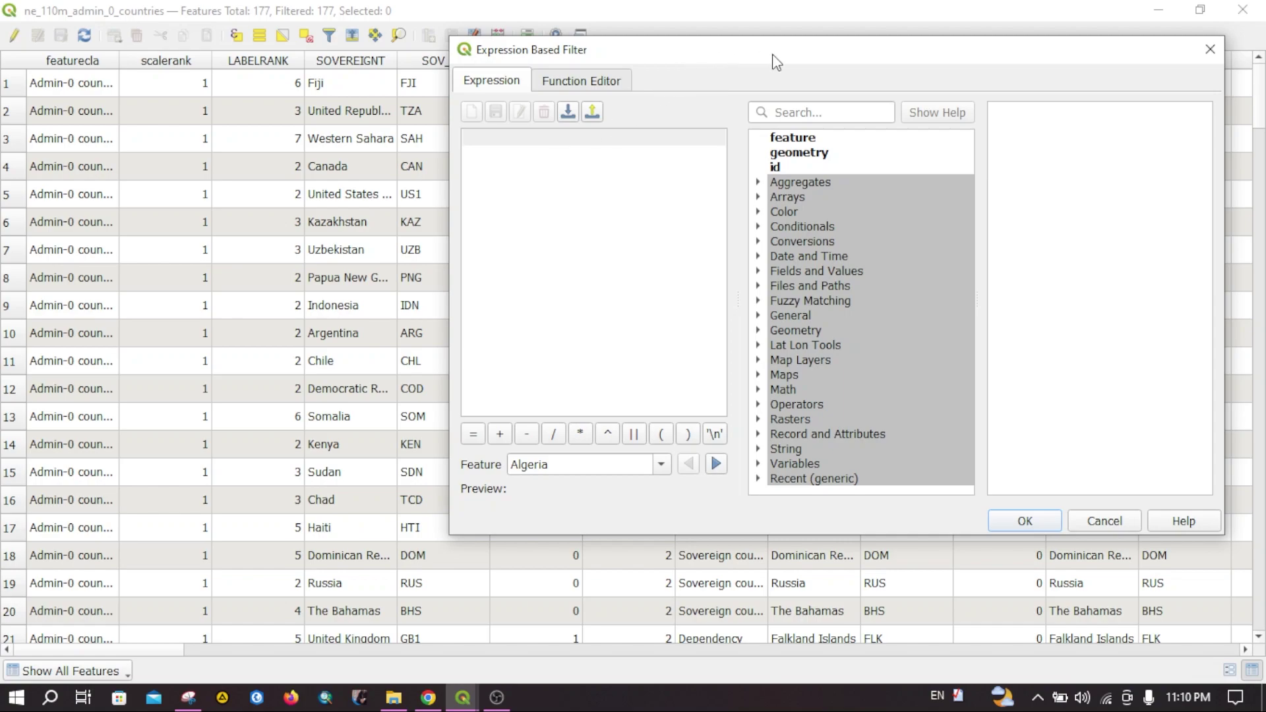
drag(790, 53, 777, 107)
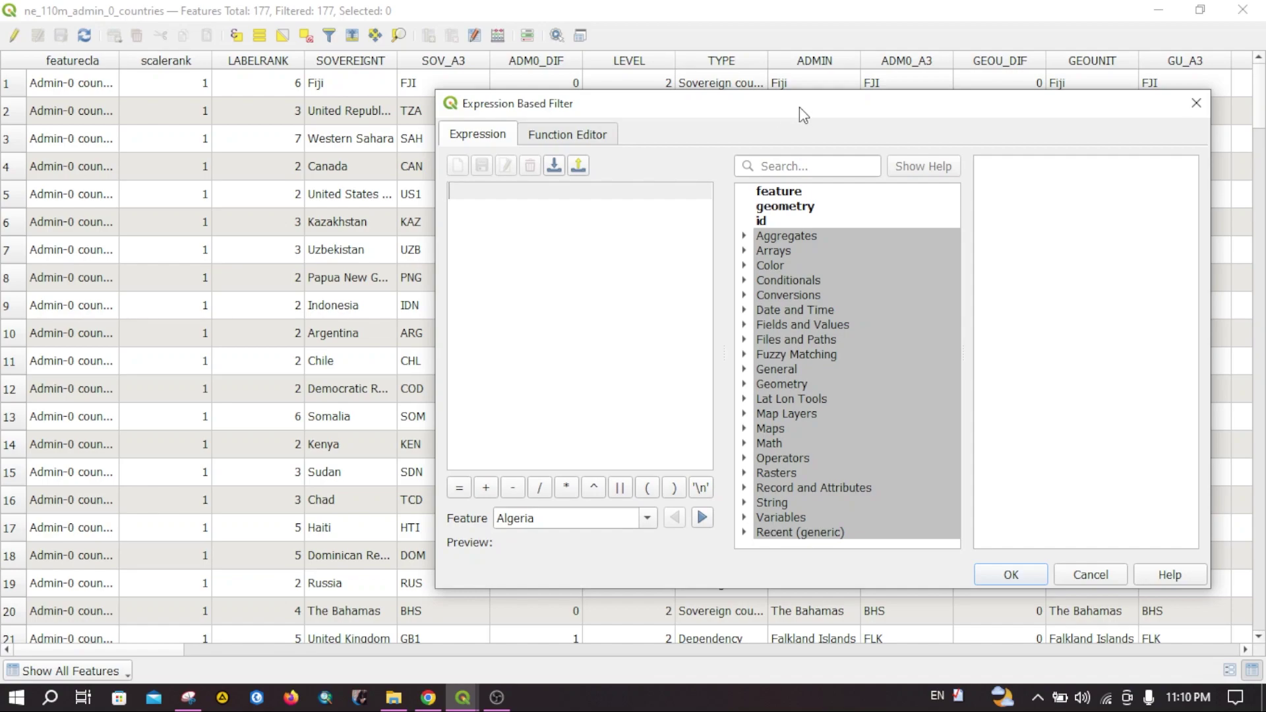
click(745, 326)
scroll(816, 423, down, 1)
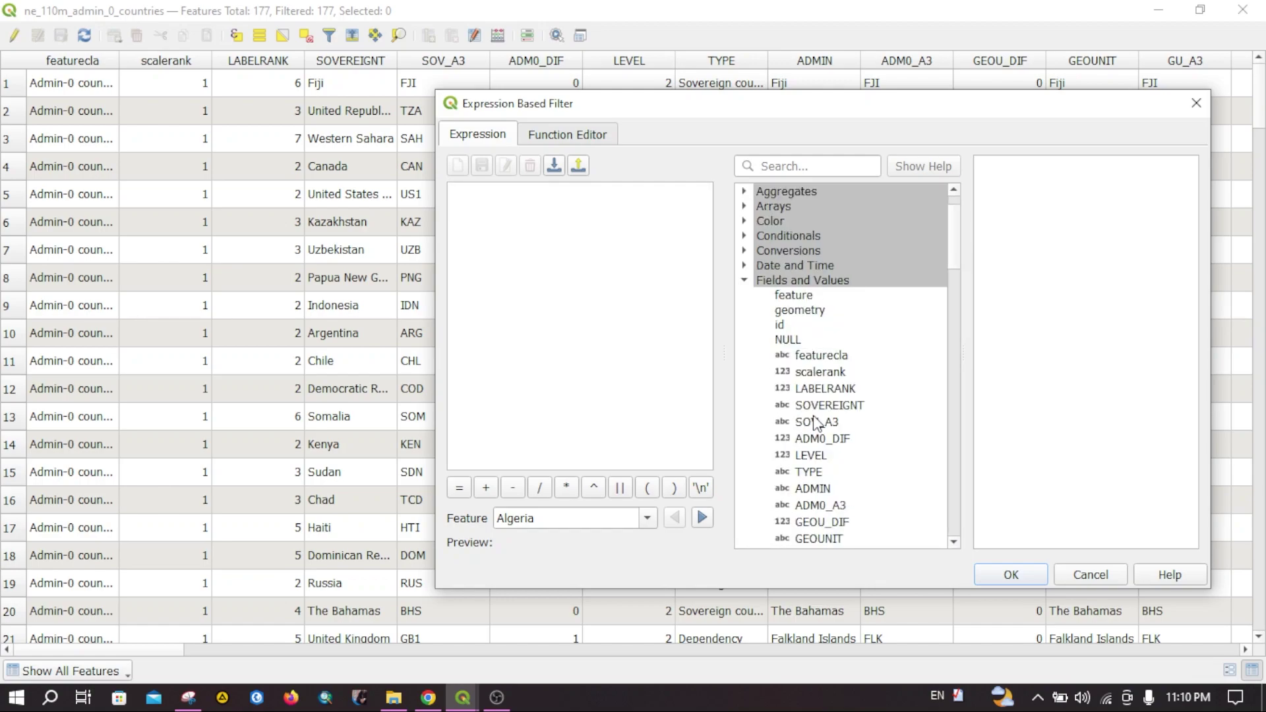
scroll(813, 417, down, 2)
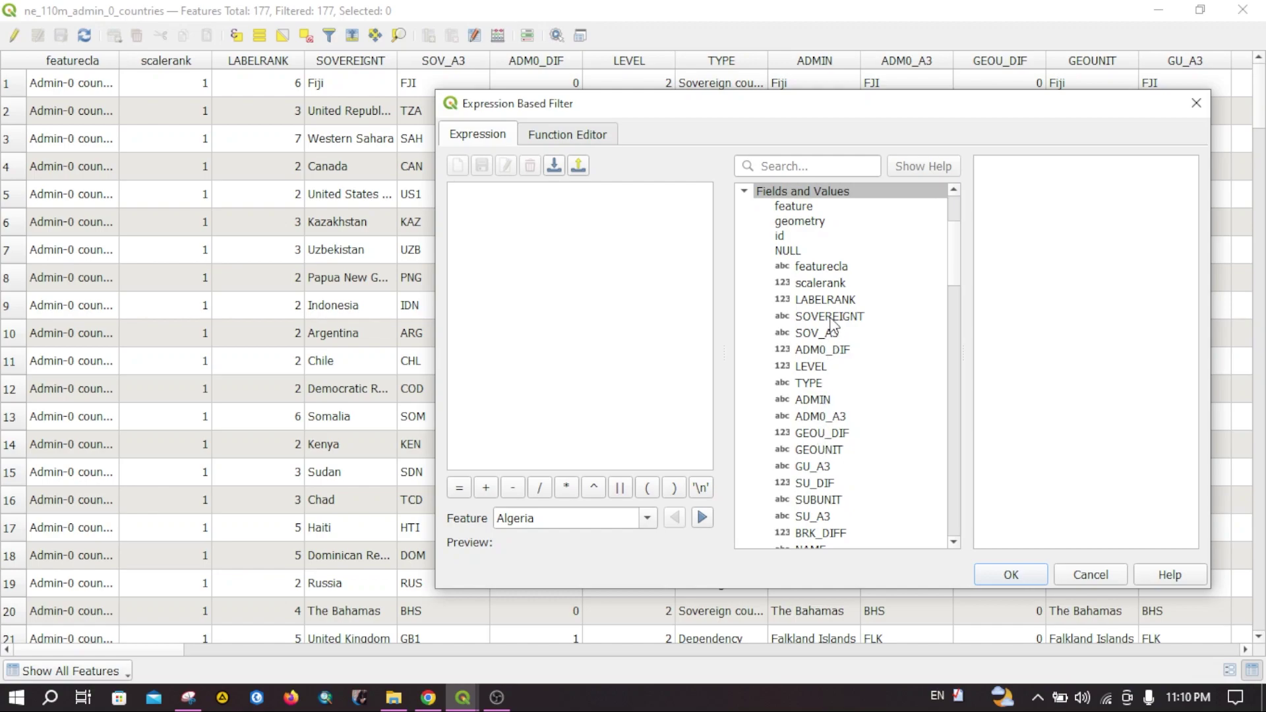
drag(773, 101, 369, 67)
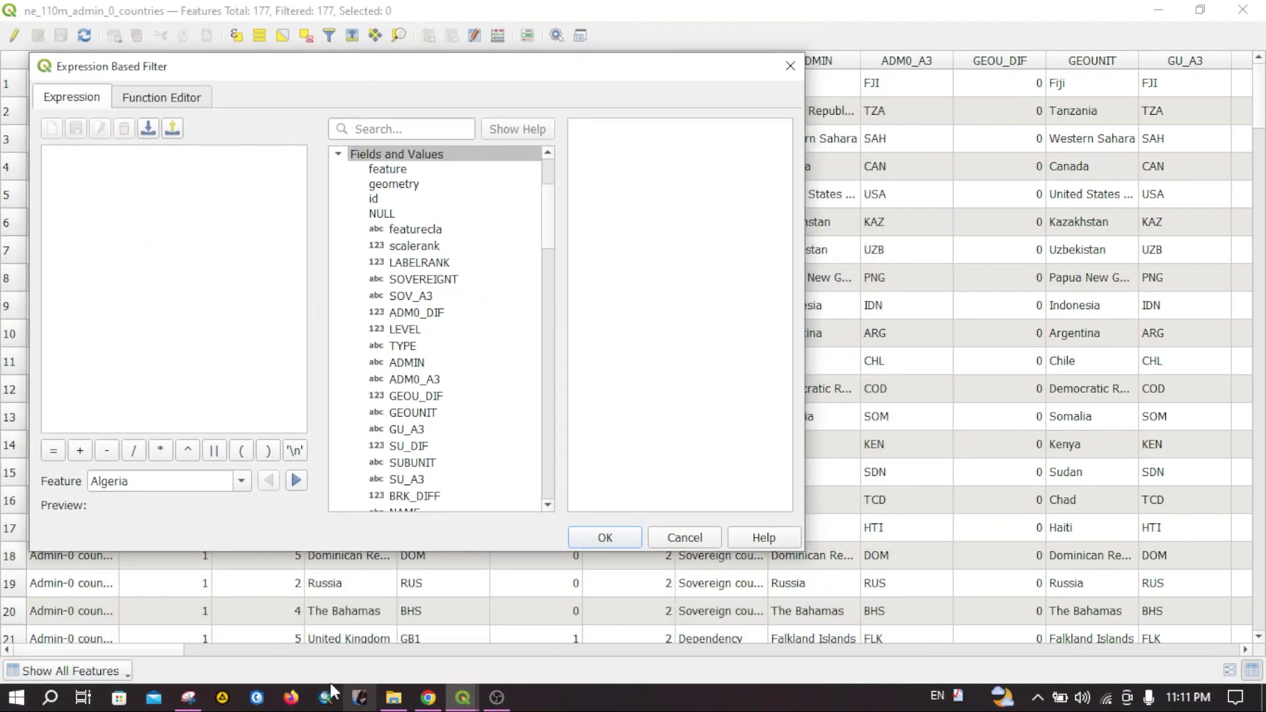
scroll(504, 397, down, 2)
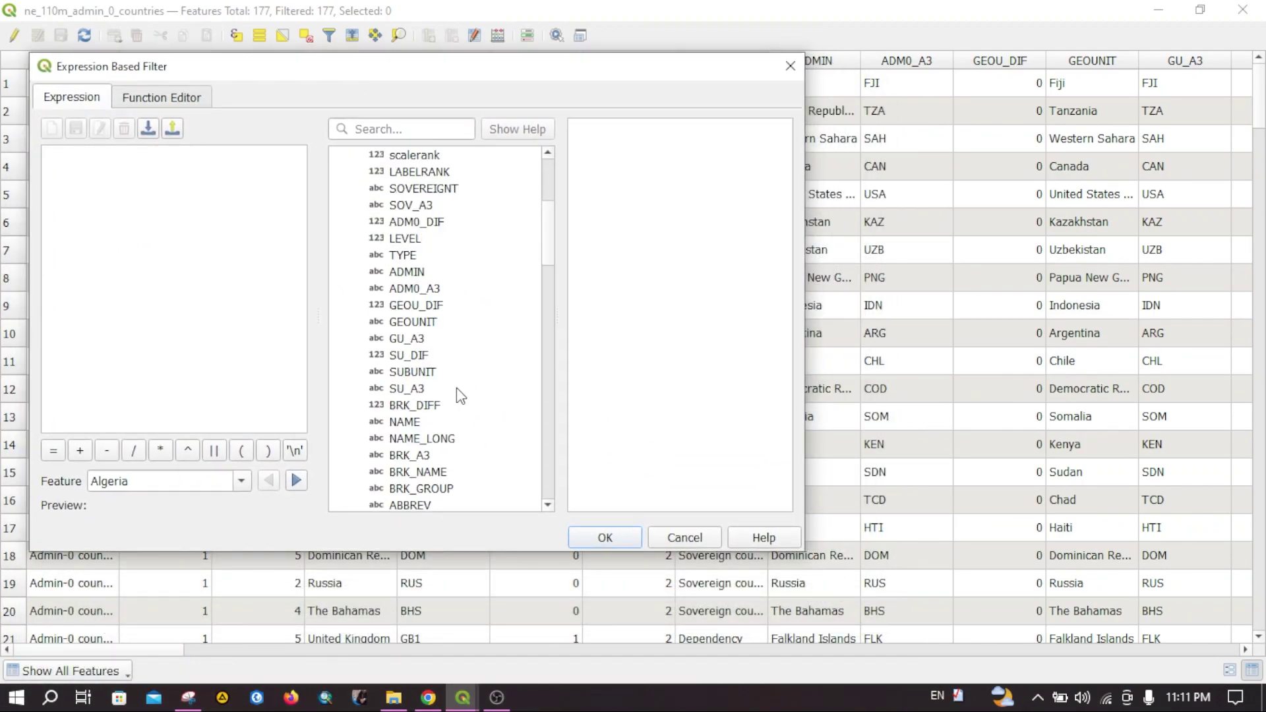
scroll(409, 388, up, 5)
Find the CONTINENT field and filter the table with the expression "CONTINENT" = 'Africa'
click(405, 130)
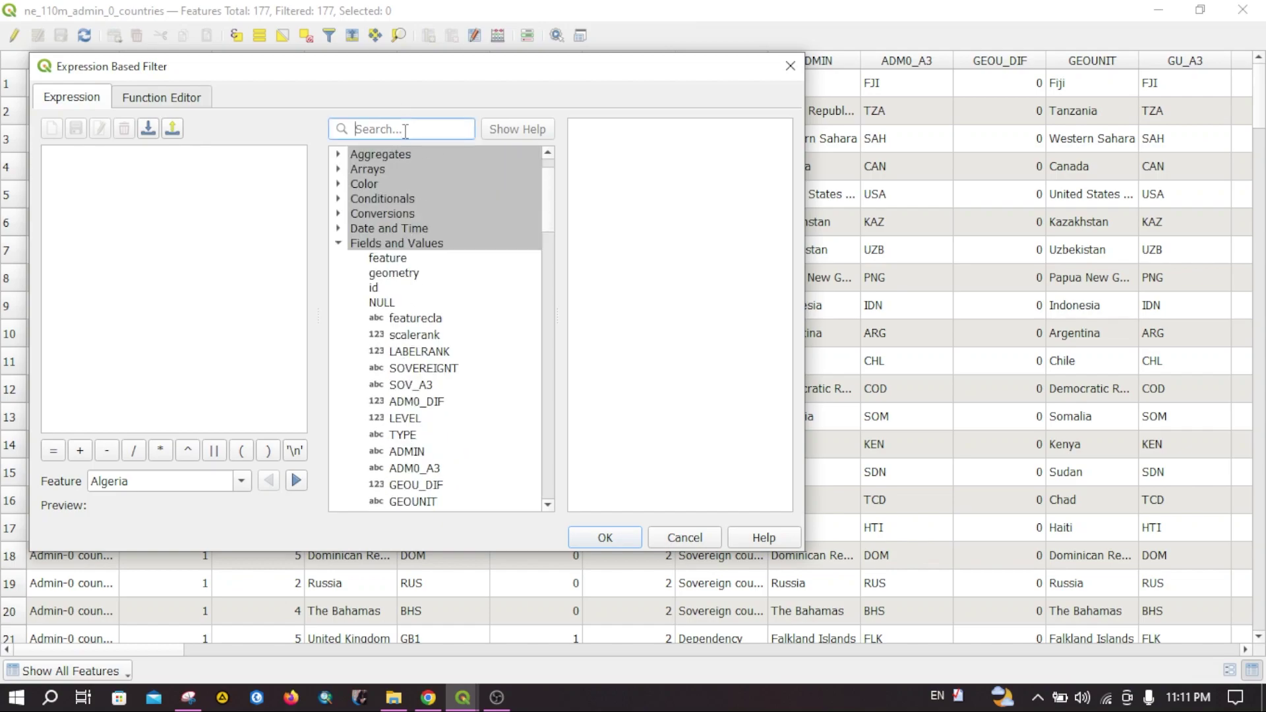
text(conti)
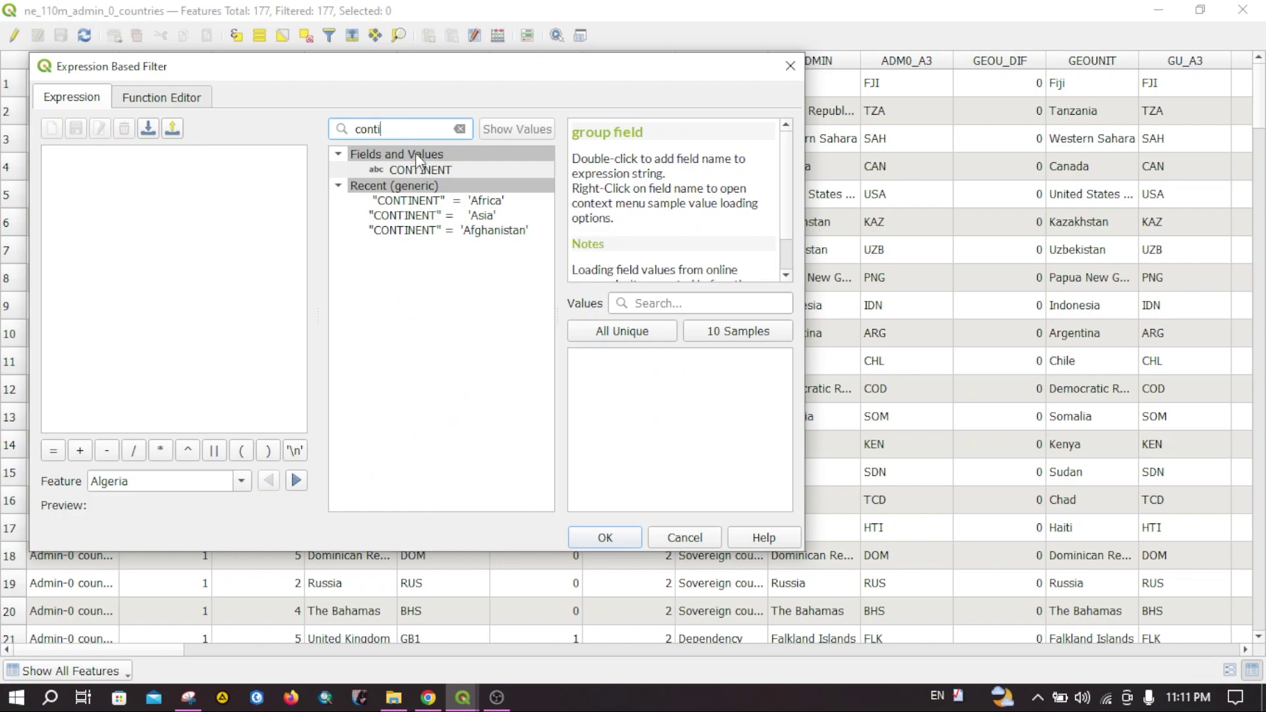
double_click(424, 169)
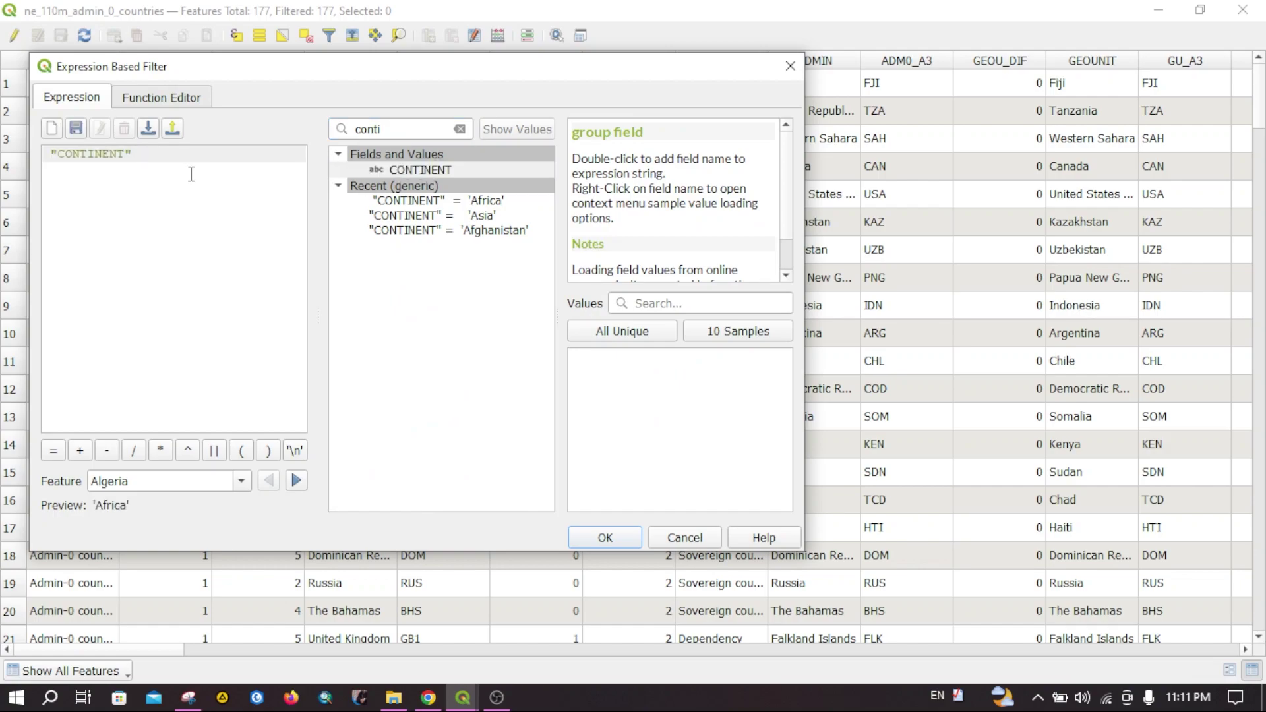
click(54, 452)
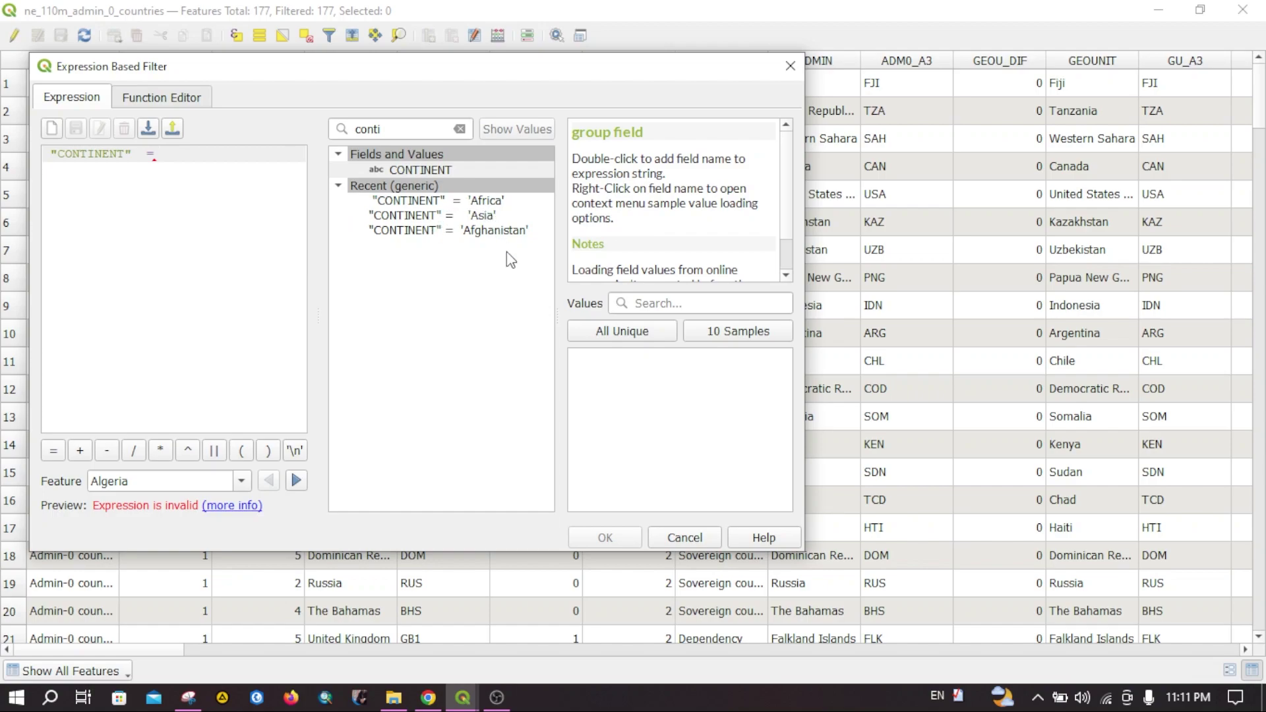
click(591, 331)
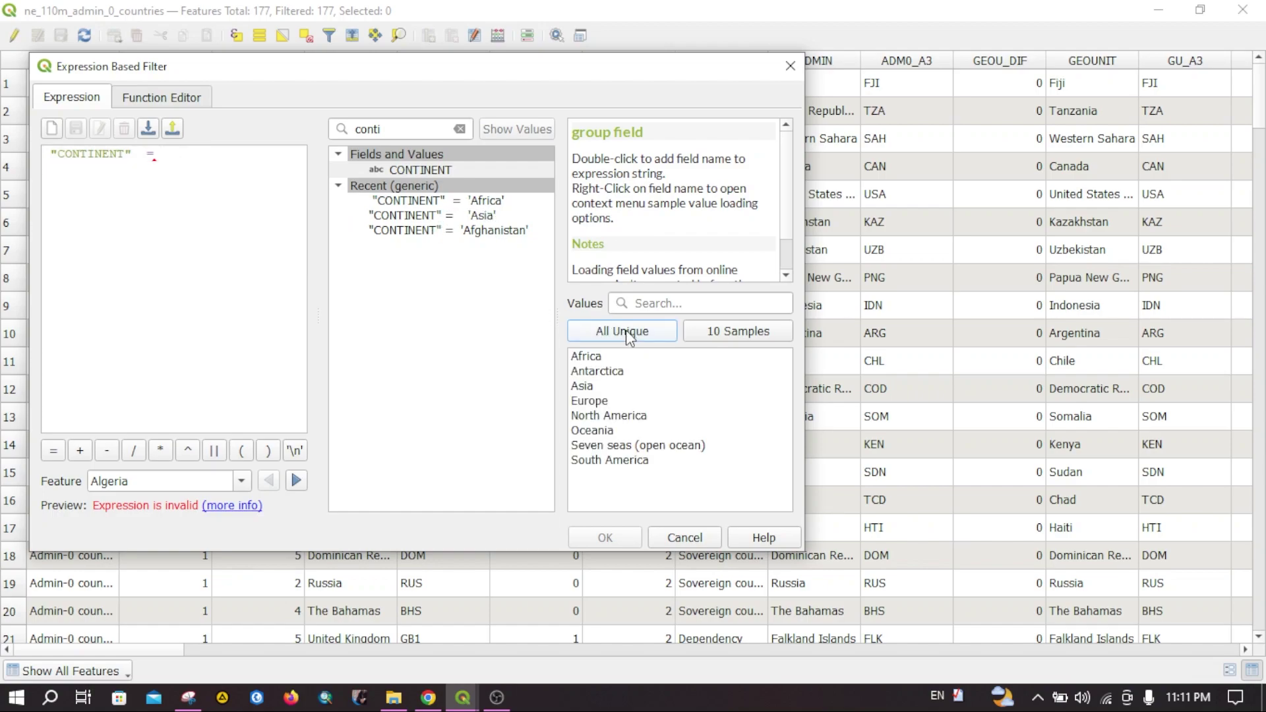
double_click(594, 357)
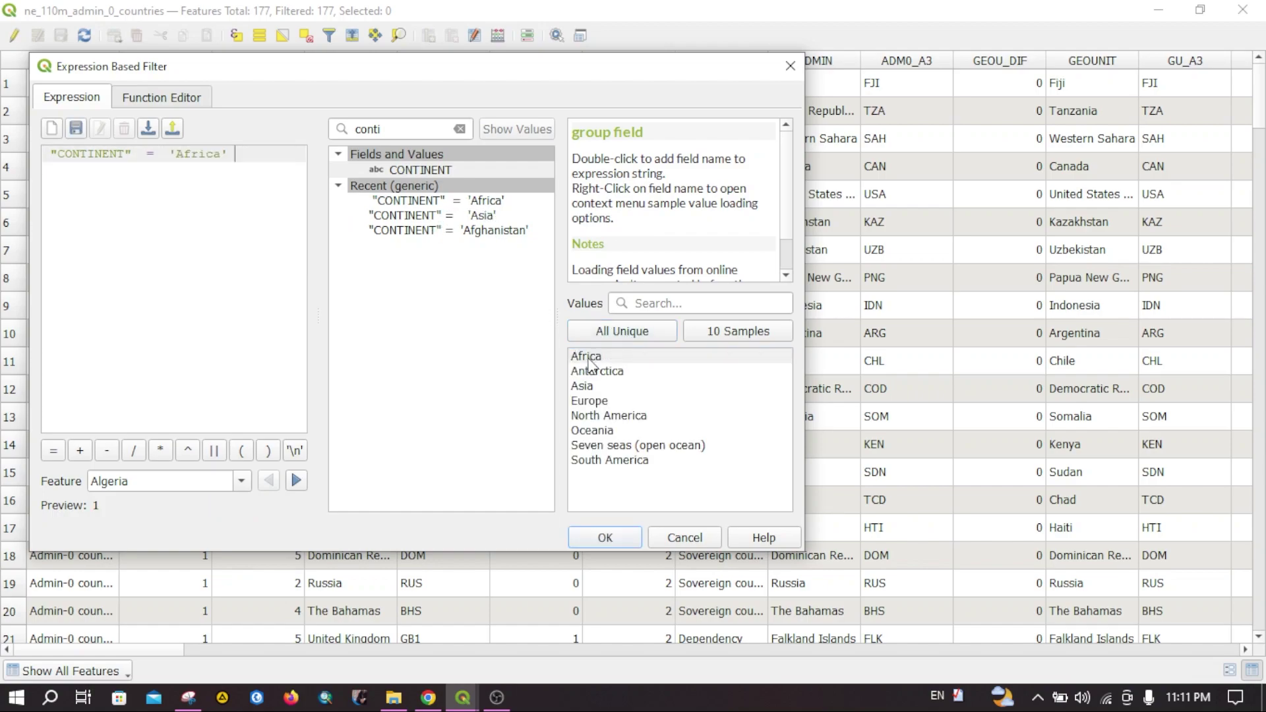
click(605, 538)
Review the filtered African countries and select all of their rows, from Tanzania to South Sudan
scroll(278, 453, down, 10)
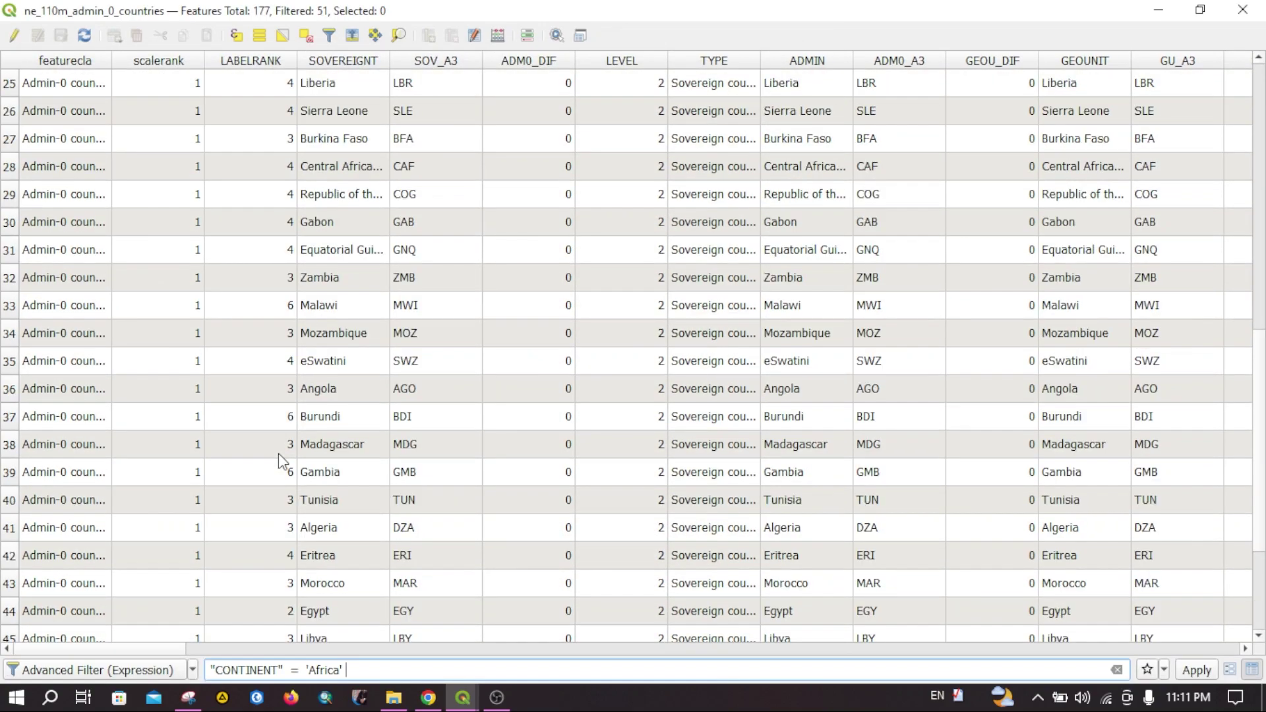
scroll(278, 460, up, 10)
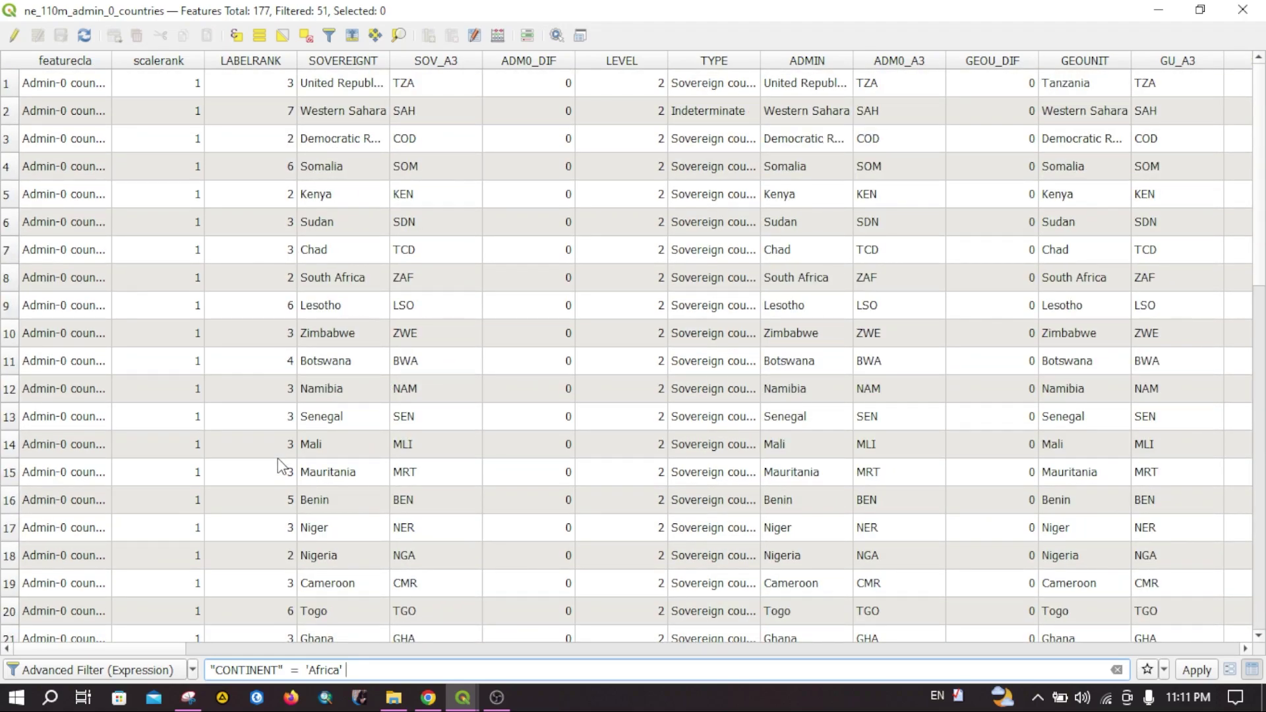
scroll(416, 366, down, 7)
scroll(417, 366, up, 7)
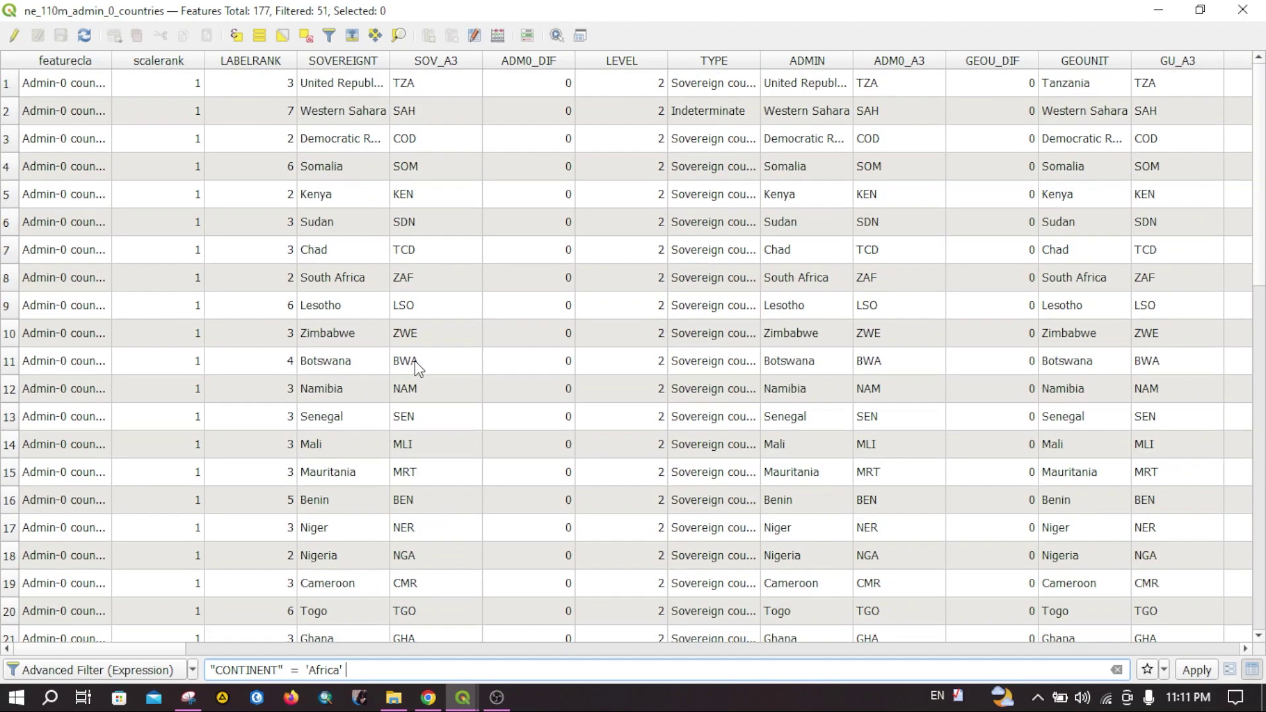
click(8, 85)
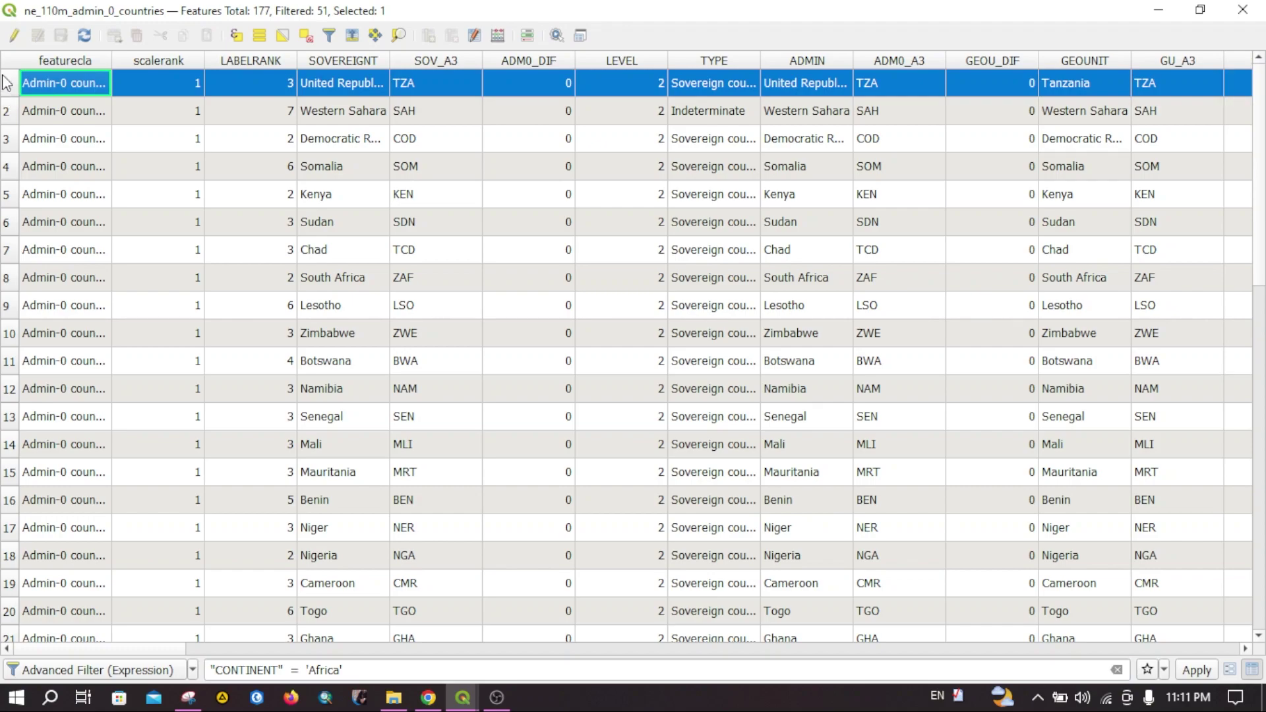
scroll(7, 87, down, 10)
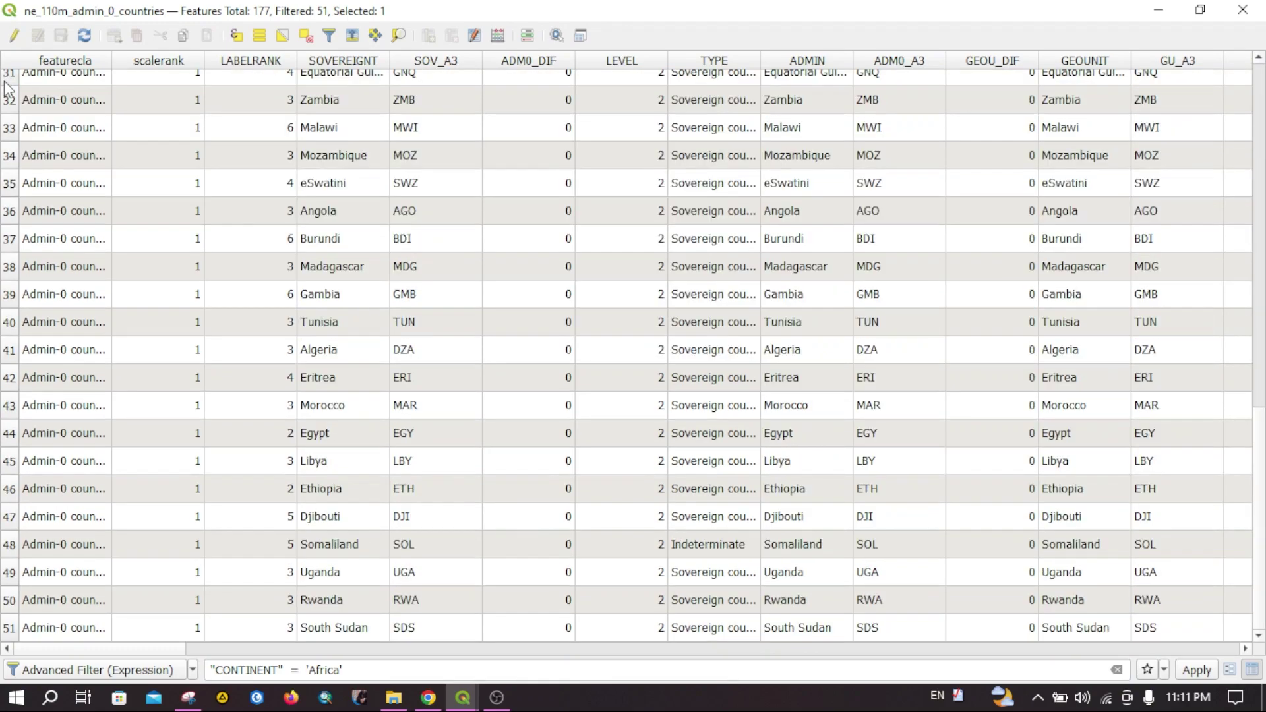
shift+click(9, 631)
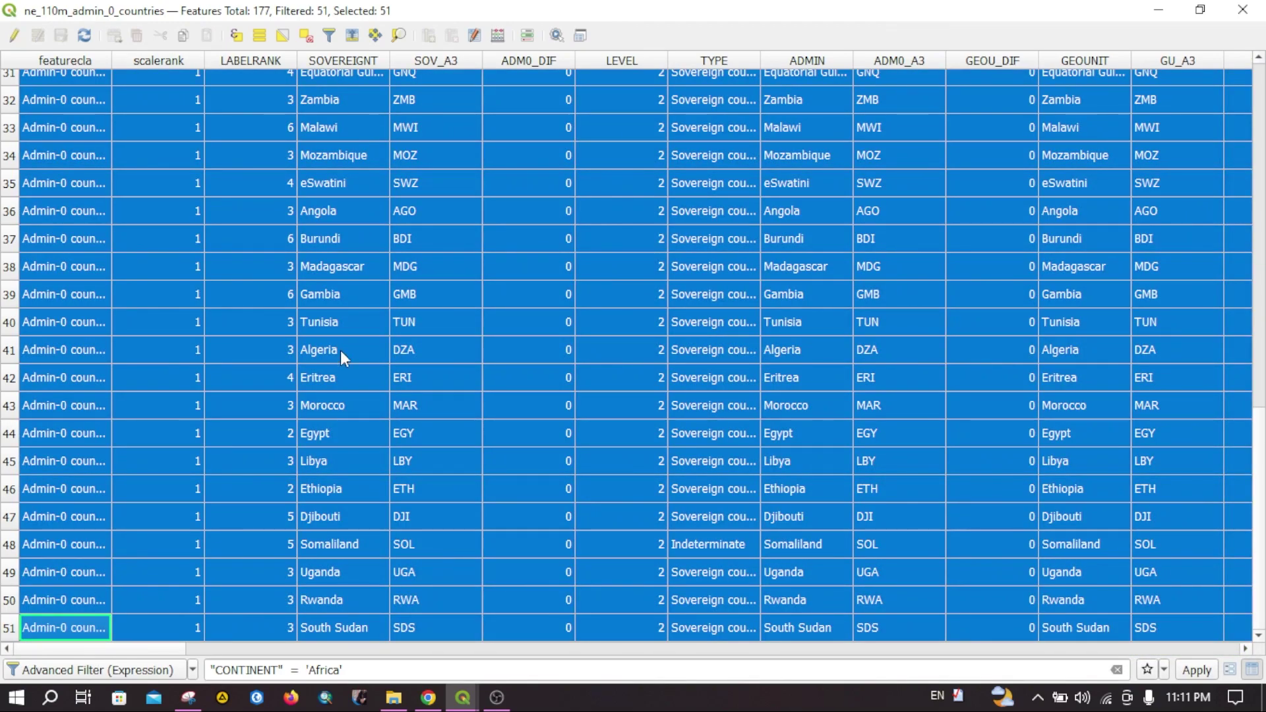
Zoom the map to the selected rows and minimize the table to view the African countries among the other continents
click(398, 36)
click(1158, 10)
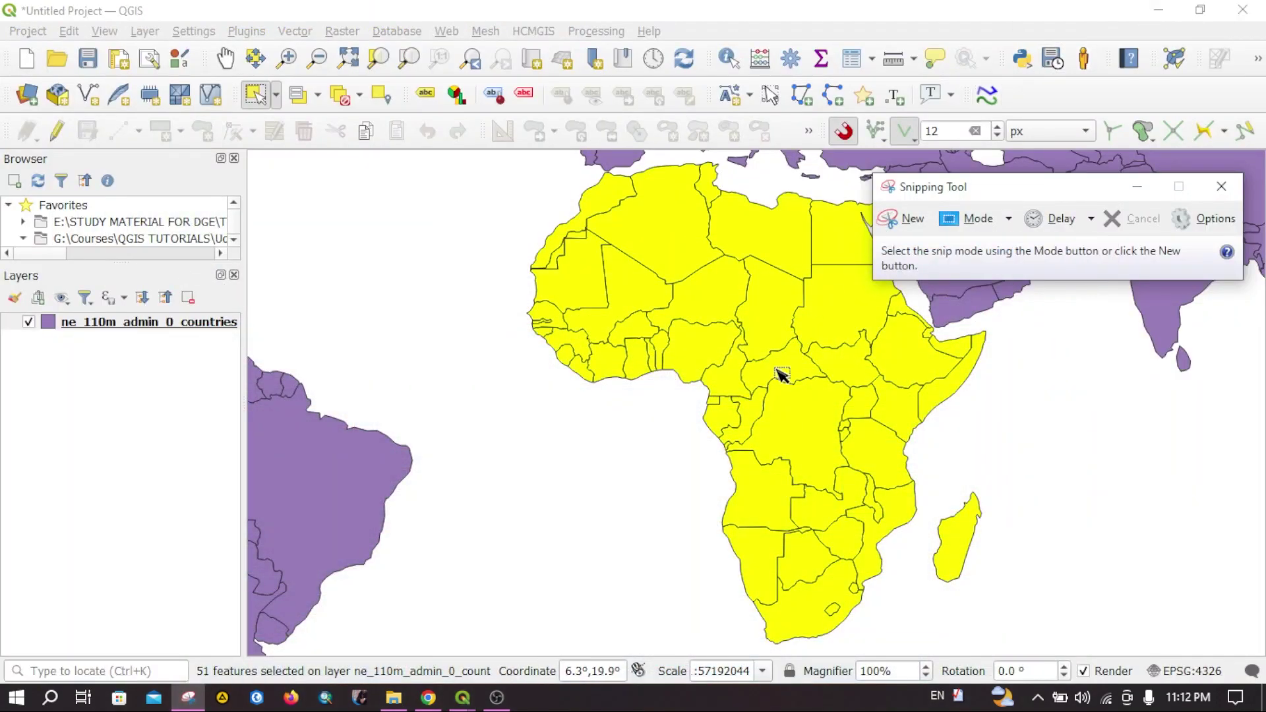
click(1221, 187)
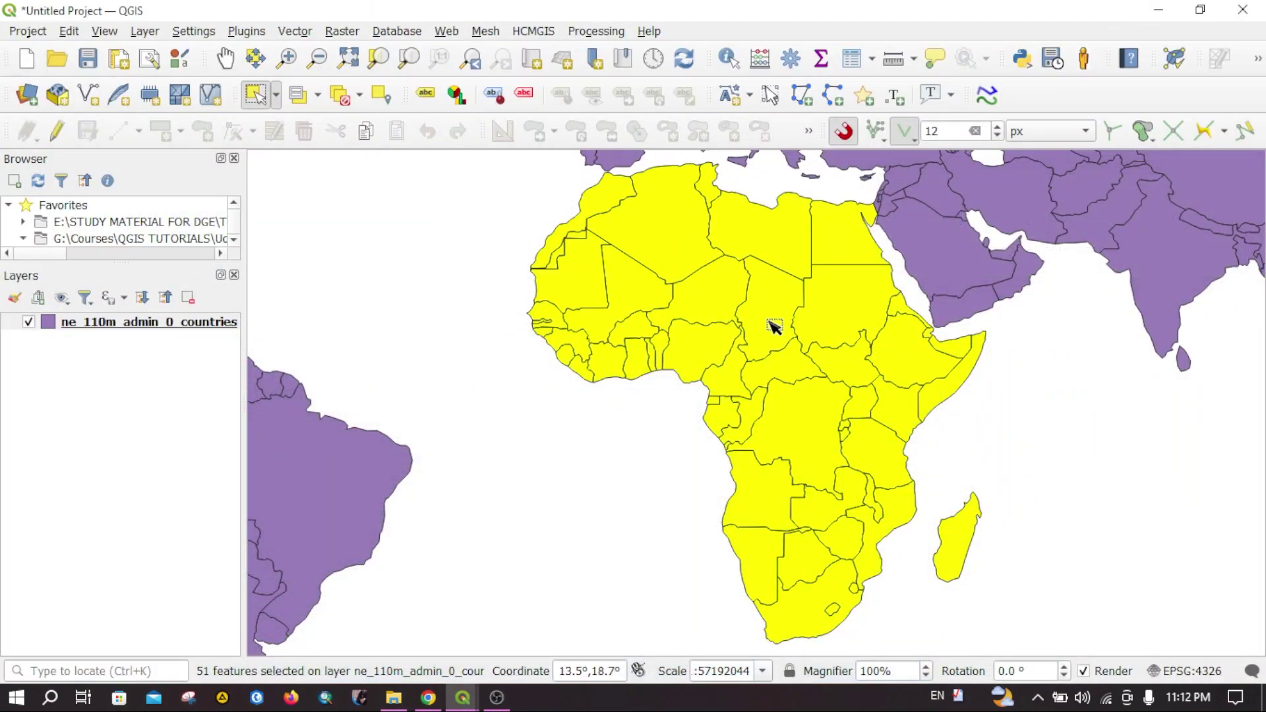
key(space)
drag(830, 293, 739, 359)
scroll(811, 330, down, 2)
scroll(739, 360, up, 1)
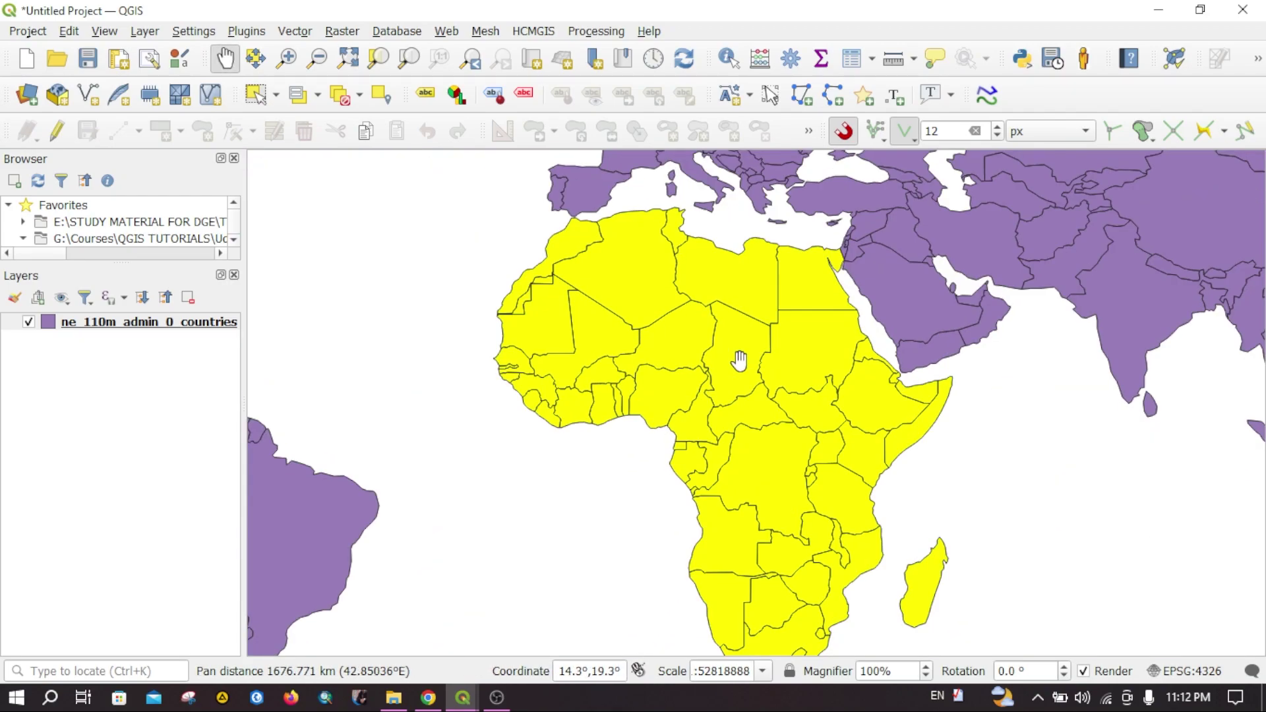
scroll(739, 359, down, 1)
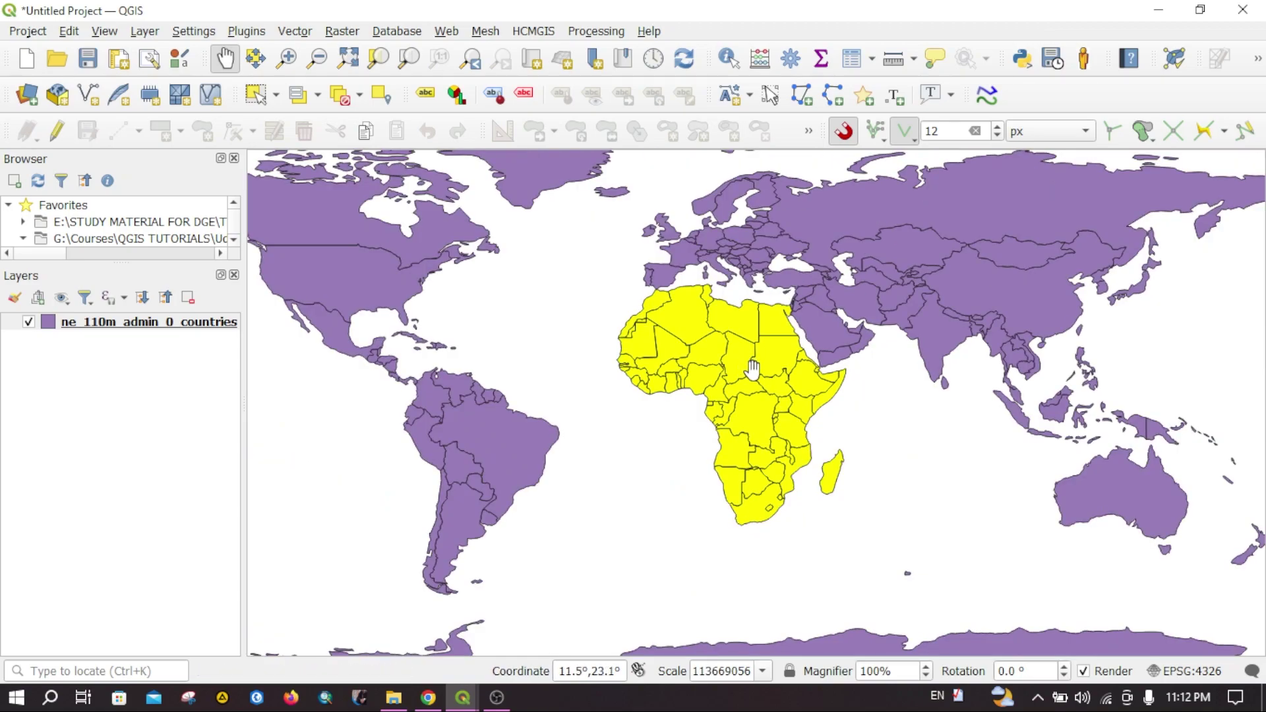
Return to the attribute table and deselect all features
click(463, 697)
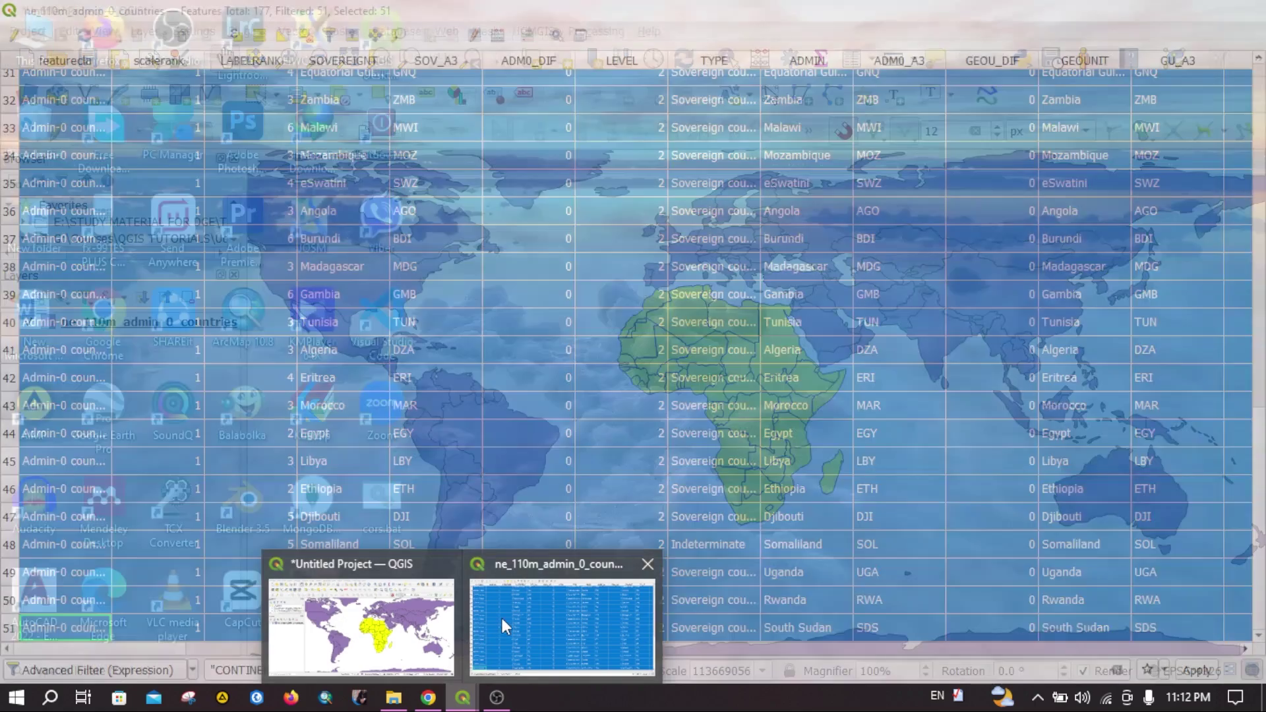
click(501, 618)
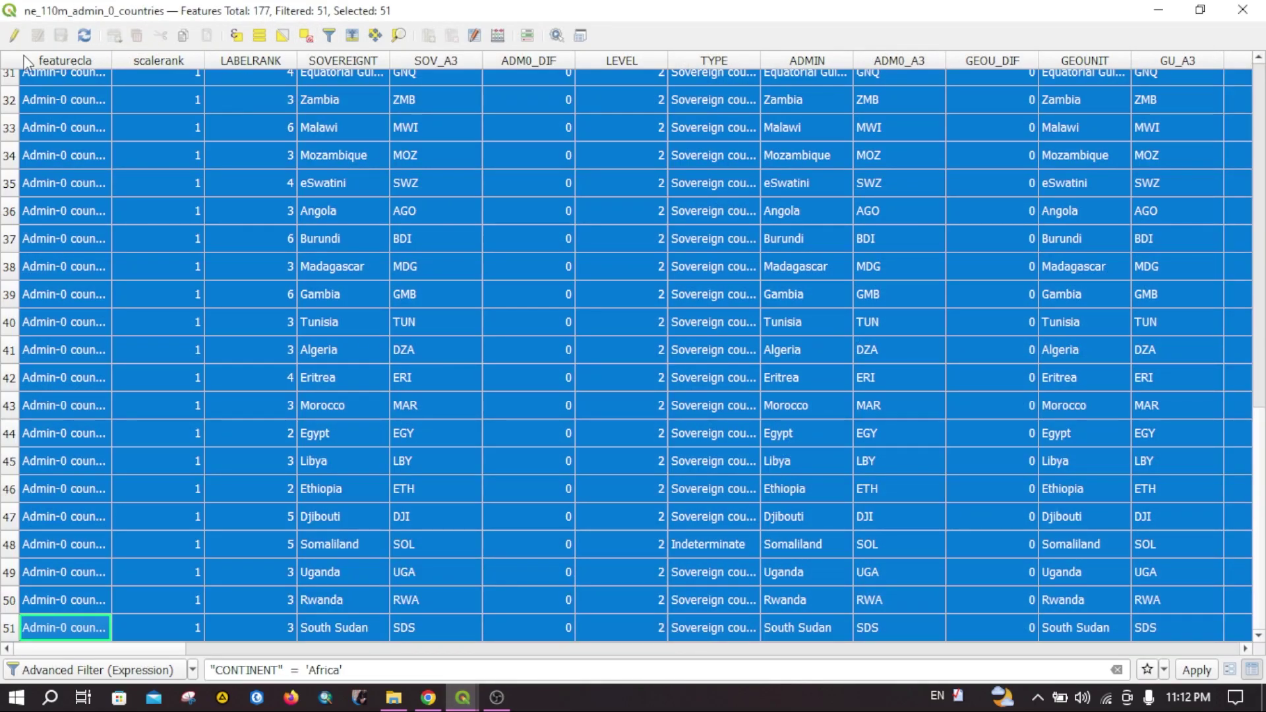
click(306, 36)
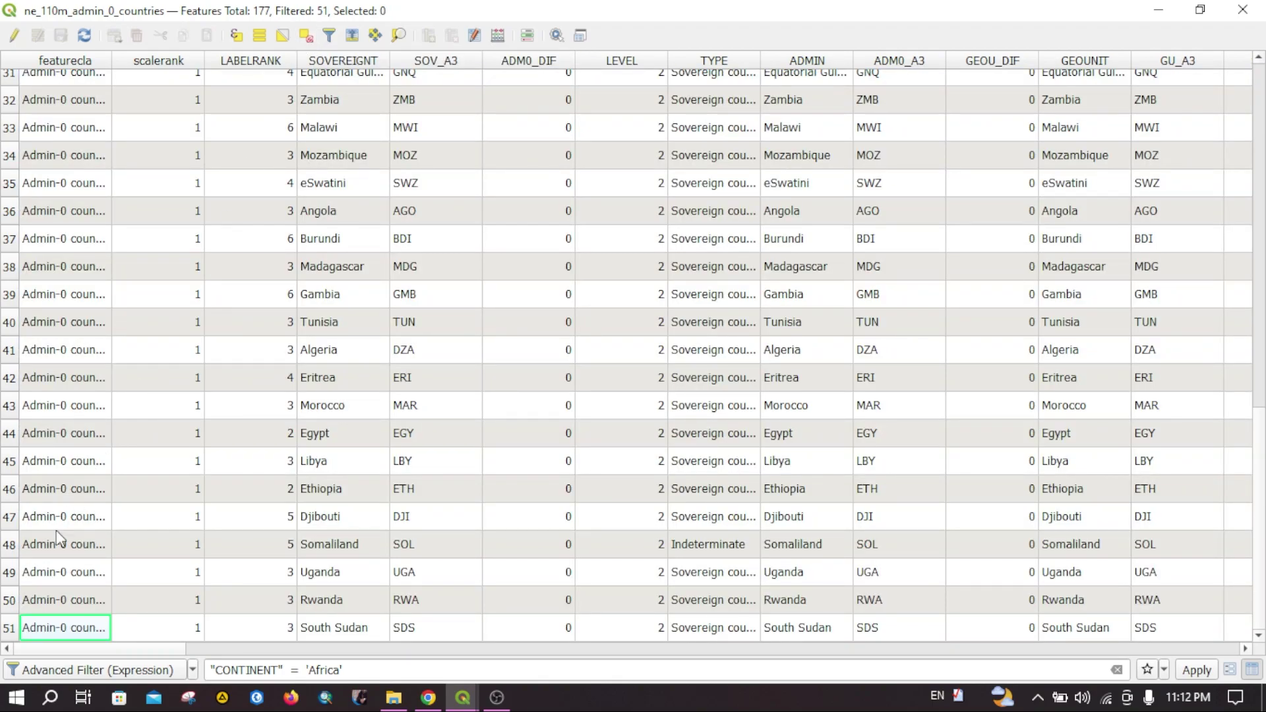
Check the stored filter expression without changing it, and set the table to show all features
click(35, 671)
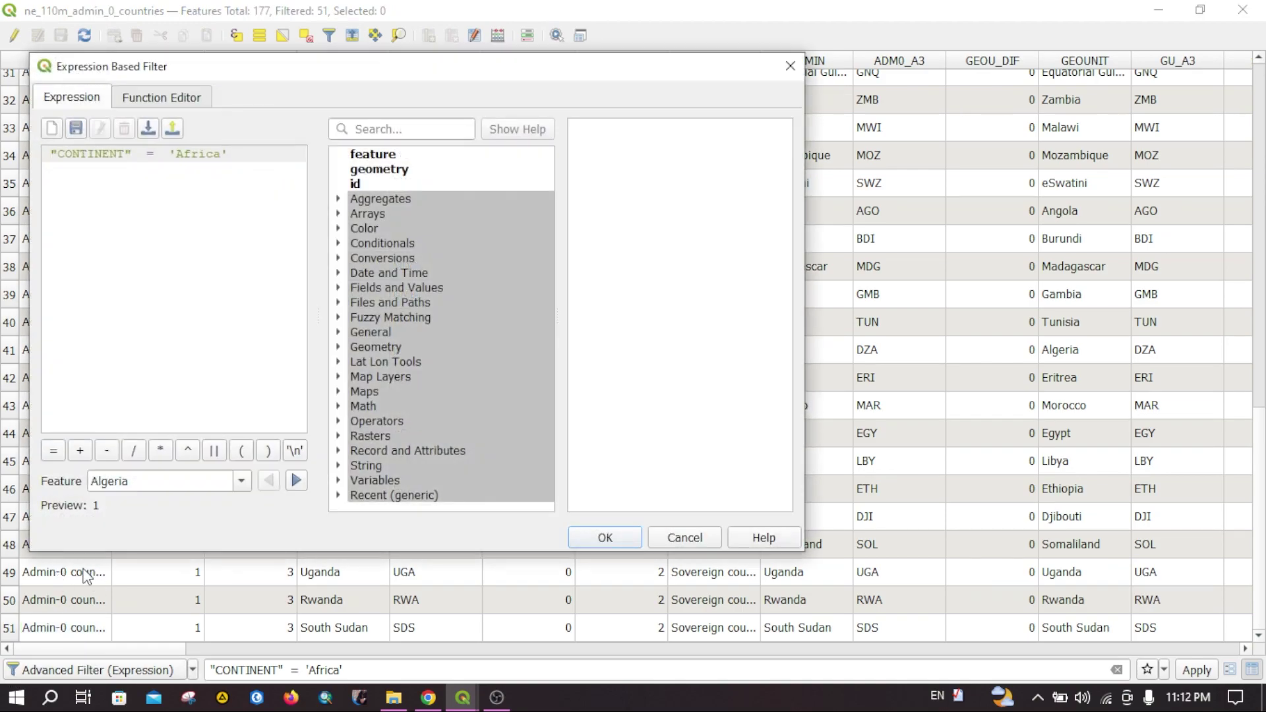
click(685, 538)
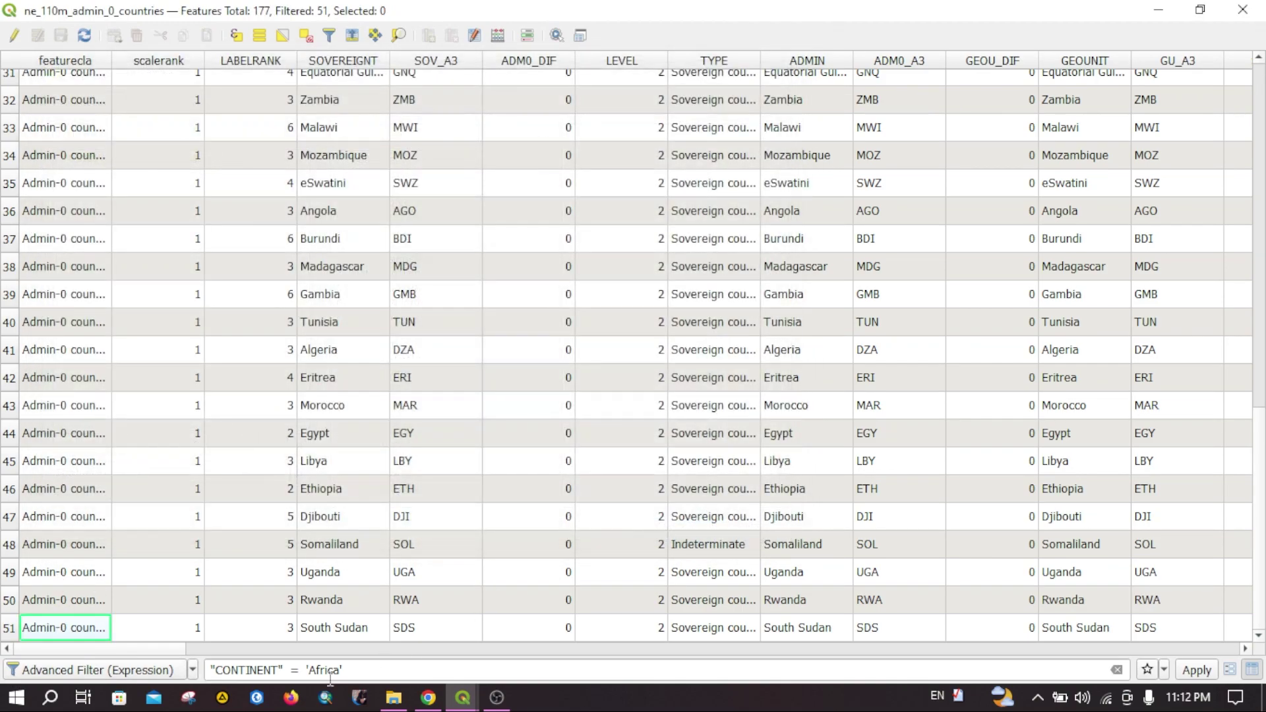
click(192, 670)
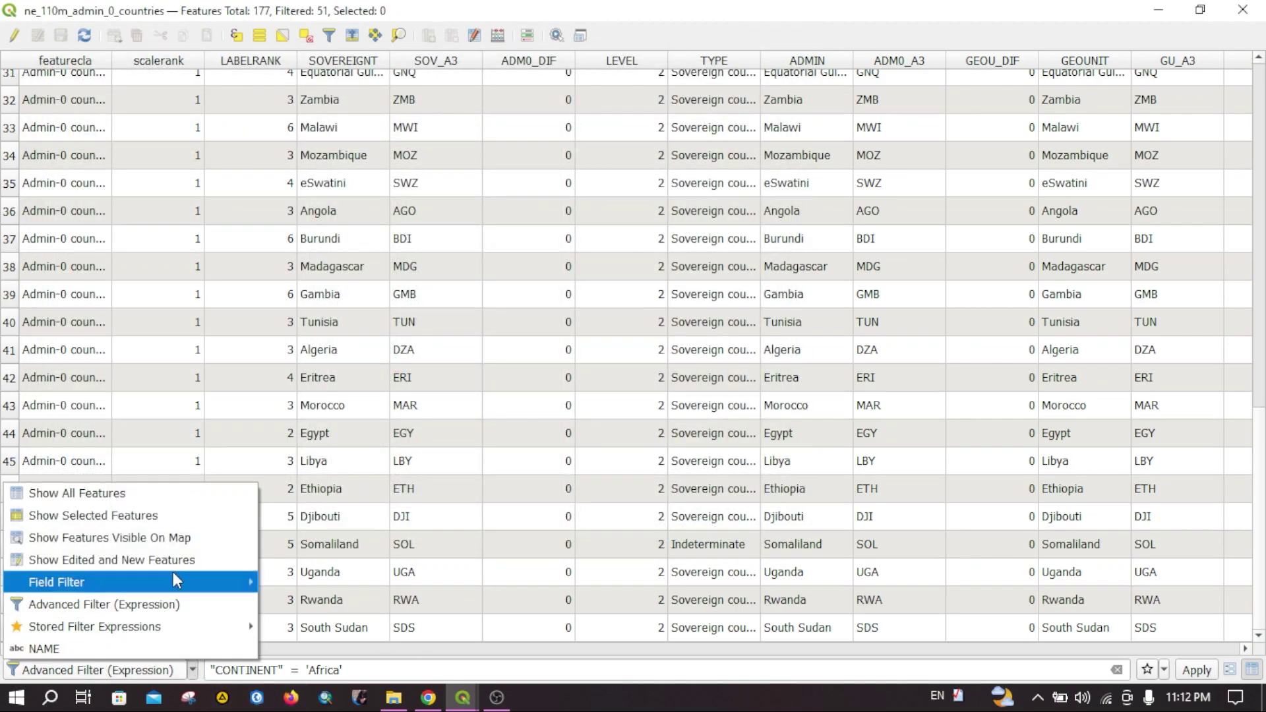
click(87, 505)
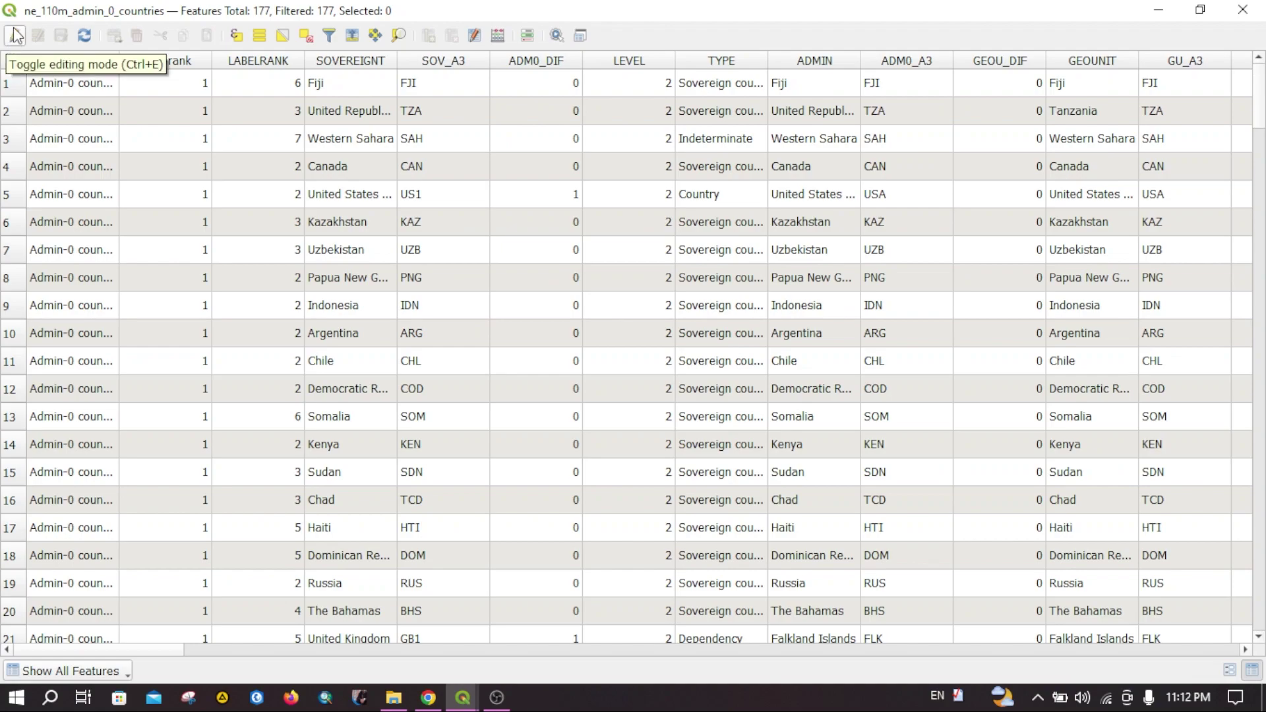
Turn on editing for the layer and enter 4433 as Fiji's scalerank value
click(16, 34)
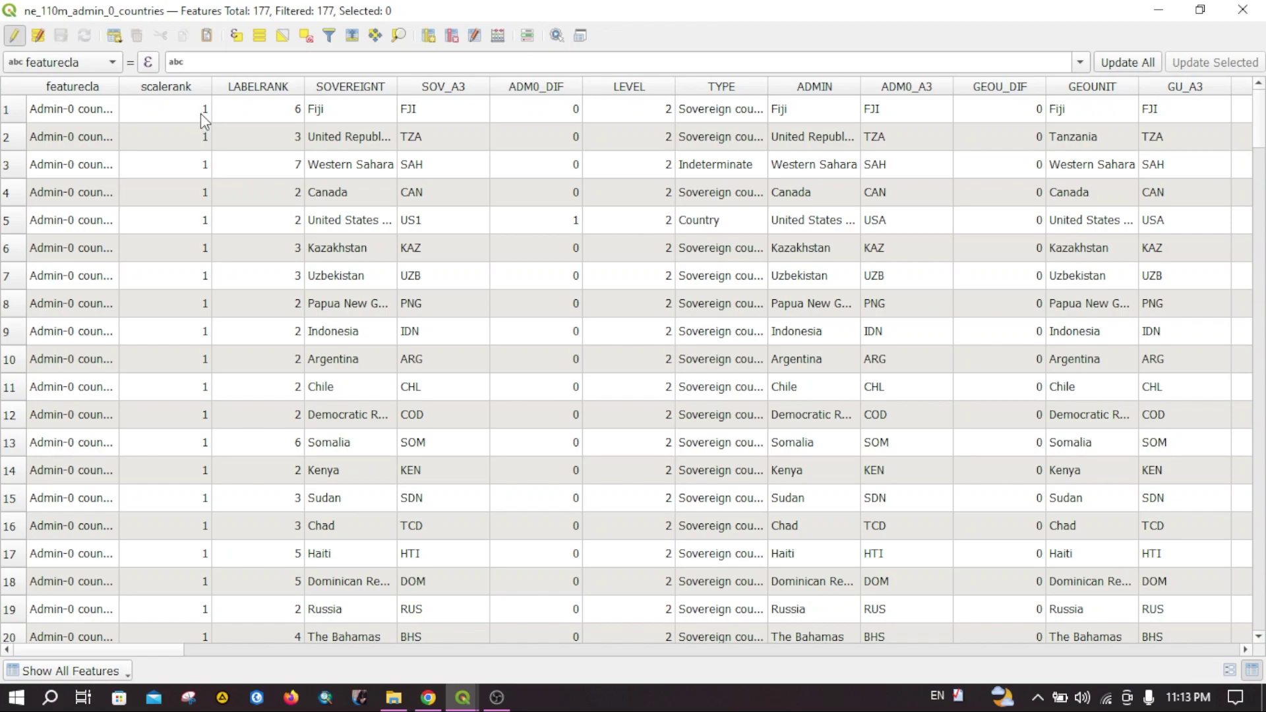
double_click(200, 112)
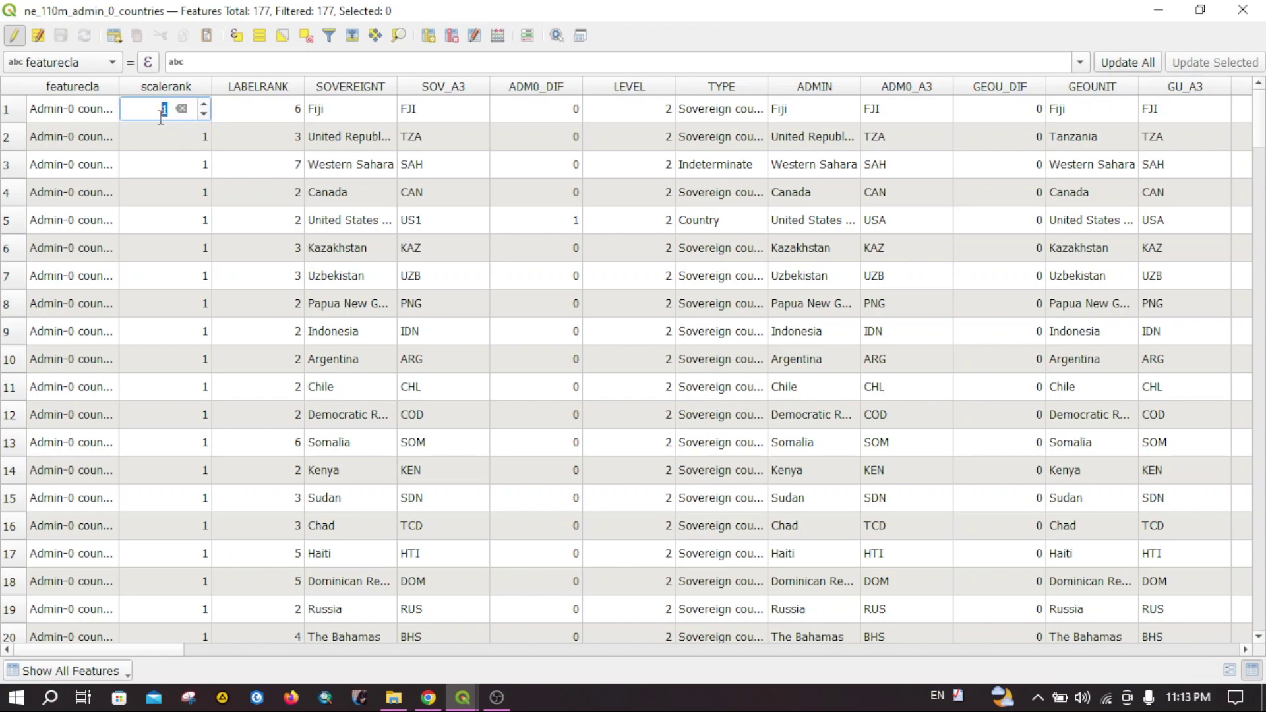
text(4433)
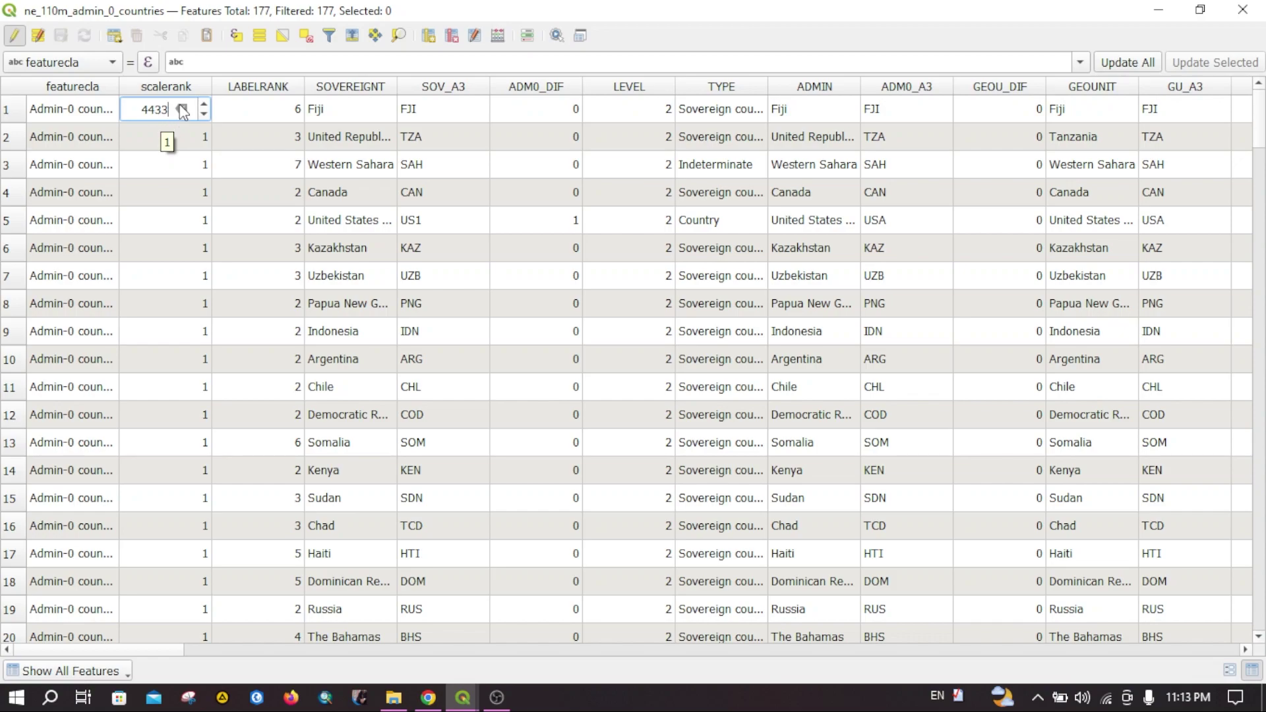
Discard the scalerank entry for Fiji and turn off editing for the layer
key(BackSpace)
key(BackSpace)
key(BackSpace)
key(BackSpace)
double_click(191, 164)
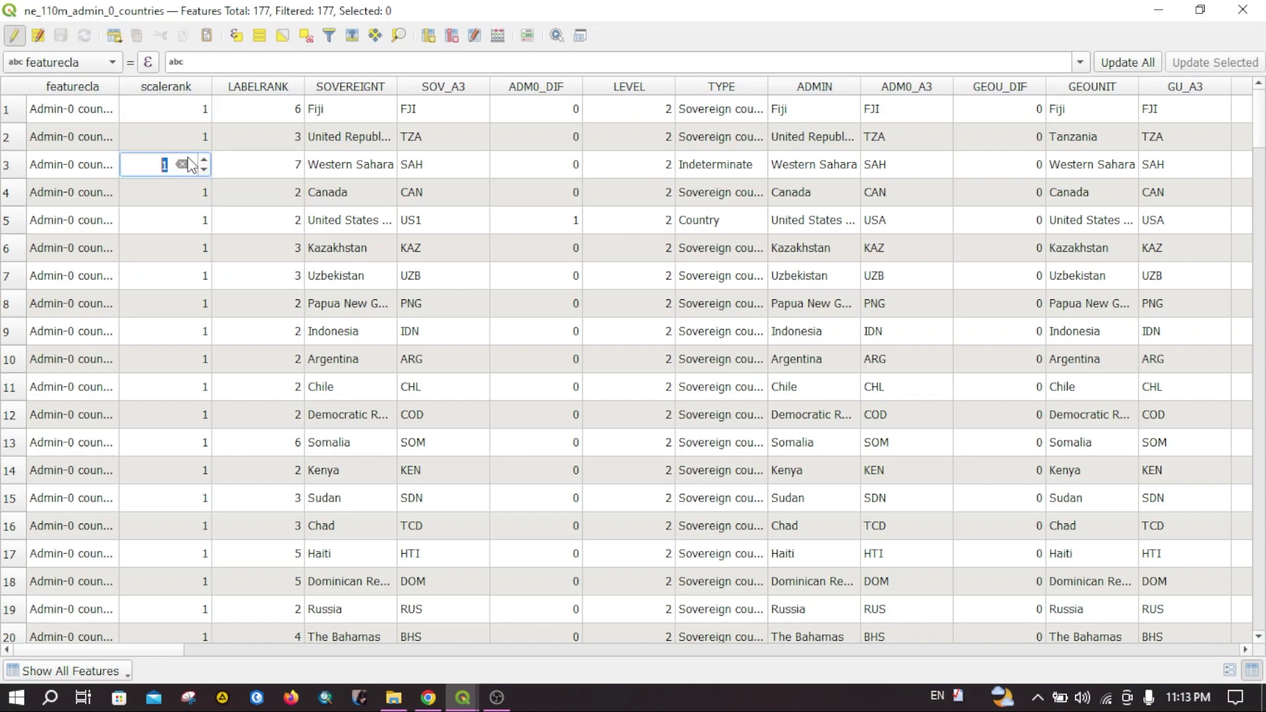
click(14, 37)
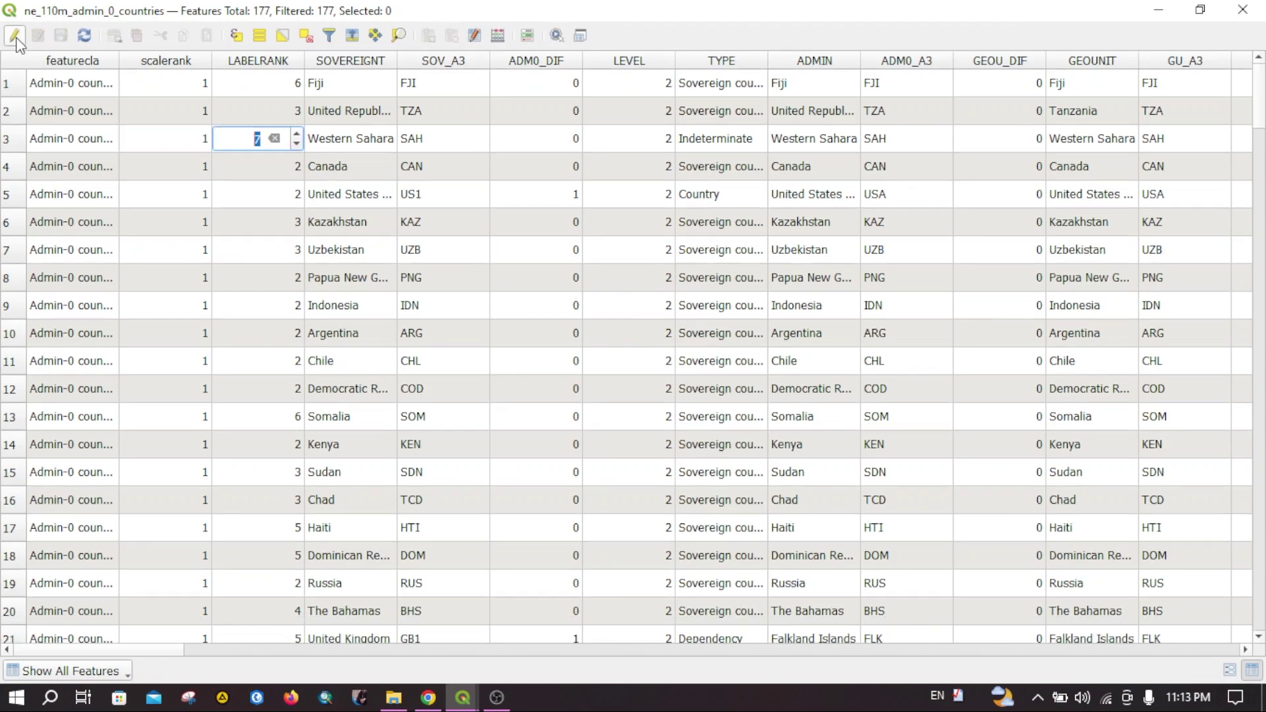
Select all features in the attribute table and clear that selection again
click(259, 36)
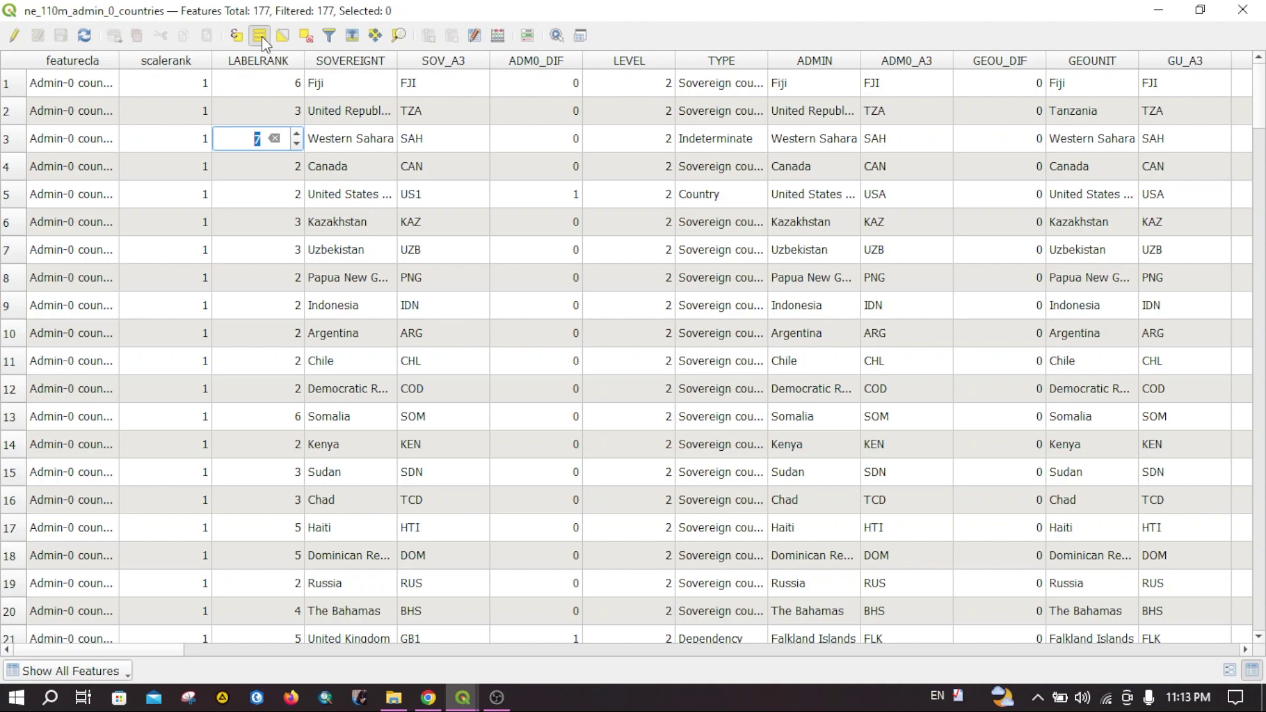
click(305, 37)
Select the Western Sahara and Canada rows and invert the selection so every other country is selected instead
click(16, 143)
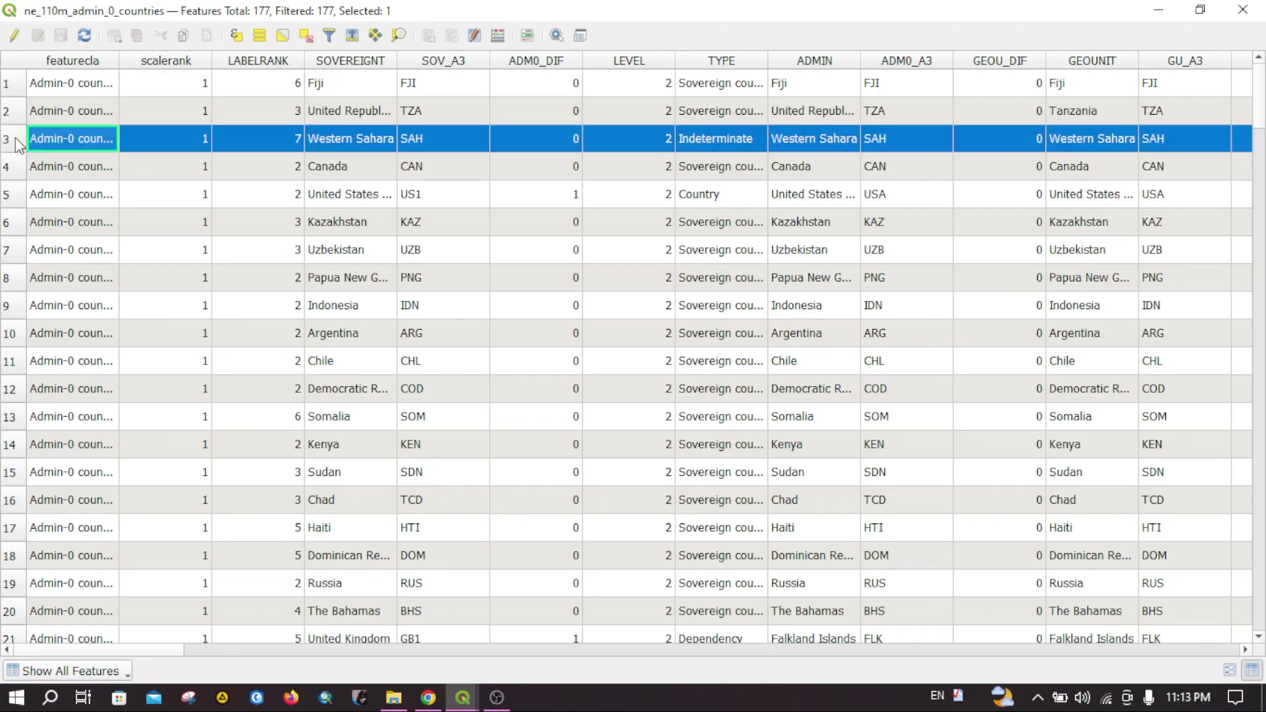
ctrl+click(13, 169)
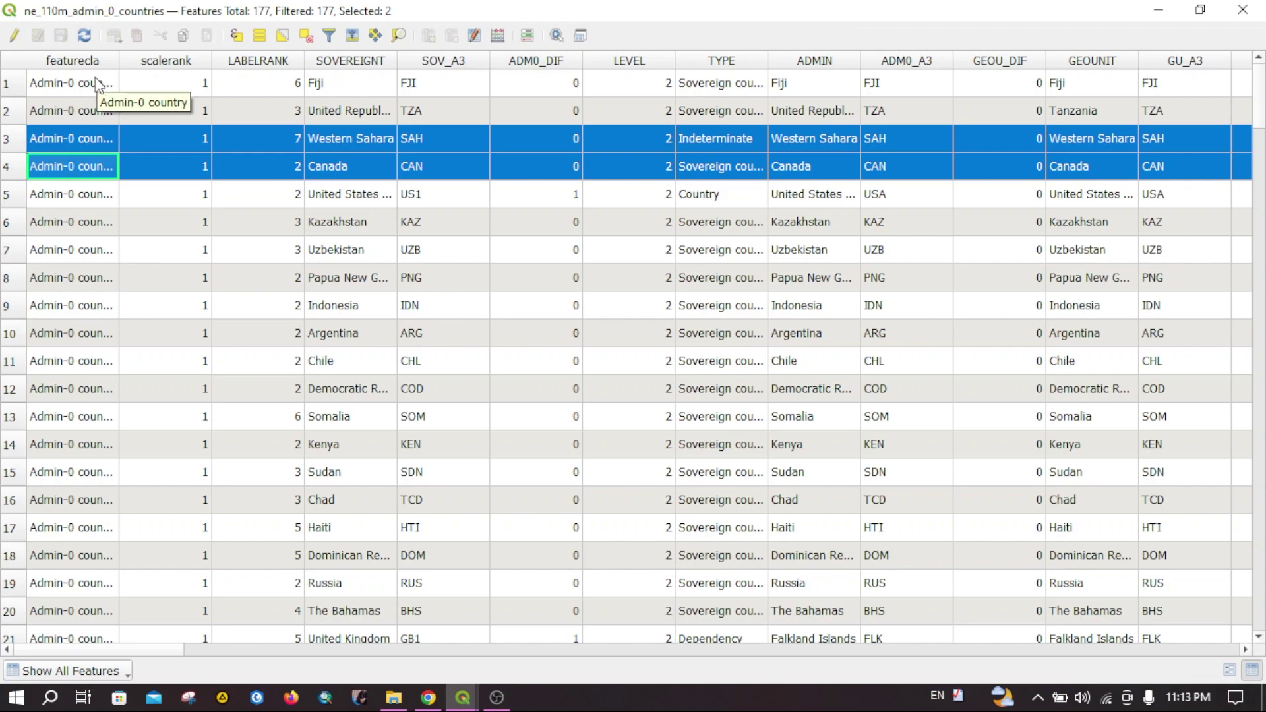
click(284, 37)
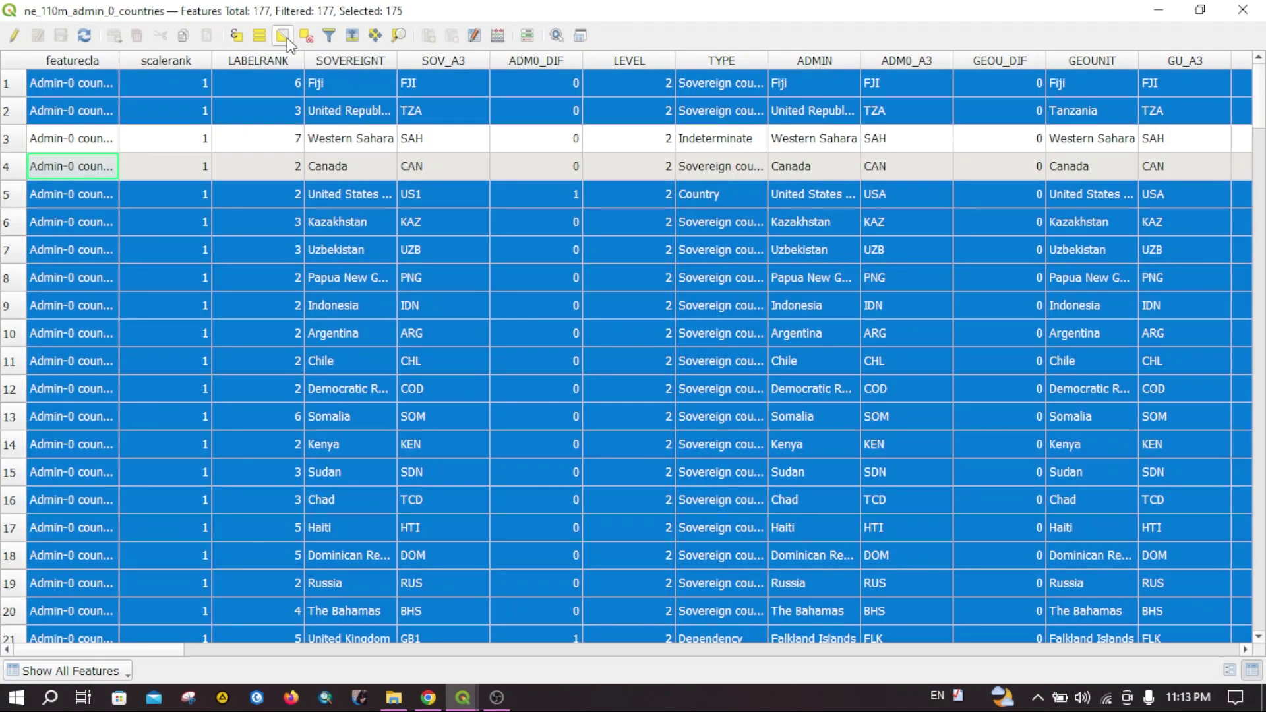
scroll(284, 310, down, 5)
scroll(285, 317, up, 5)
Organize the table columns so that only SOVEREIGNT and SOV_A3 are shown, hiding all other fields
click(475, 36)
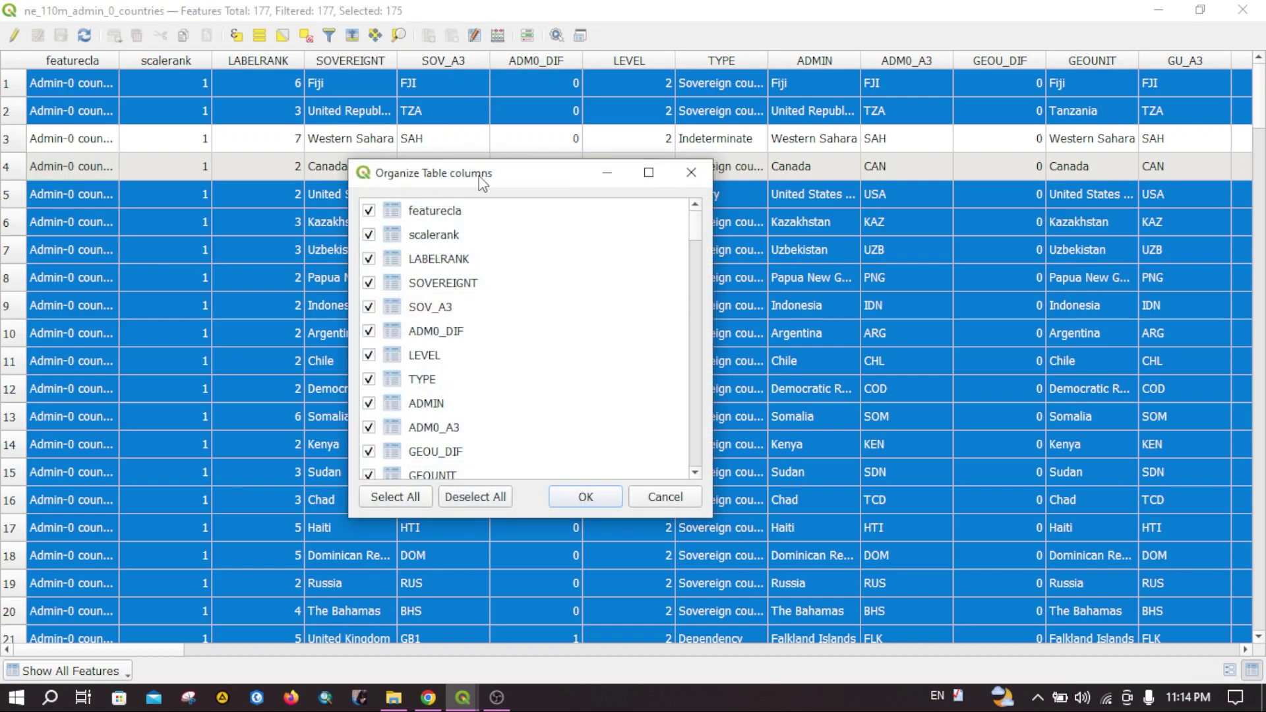
drag(516, 174, 523, 137)
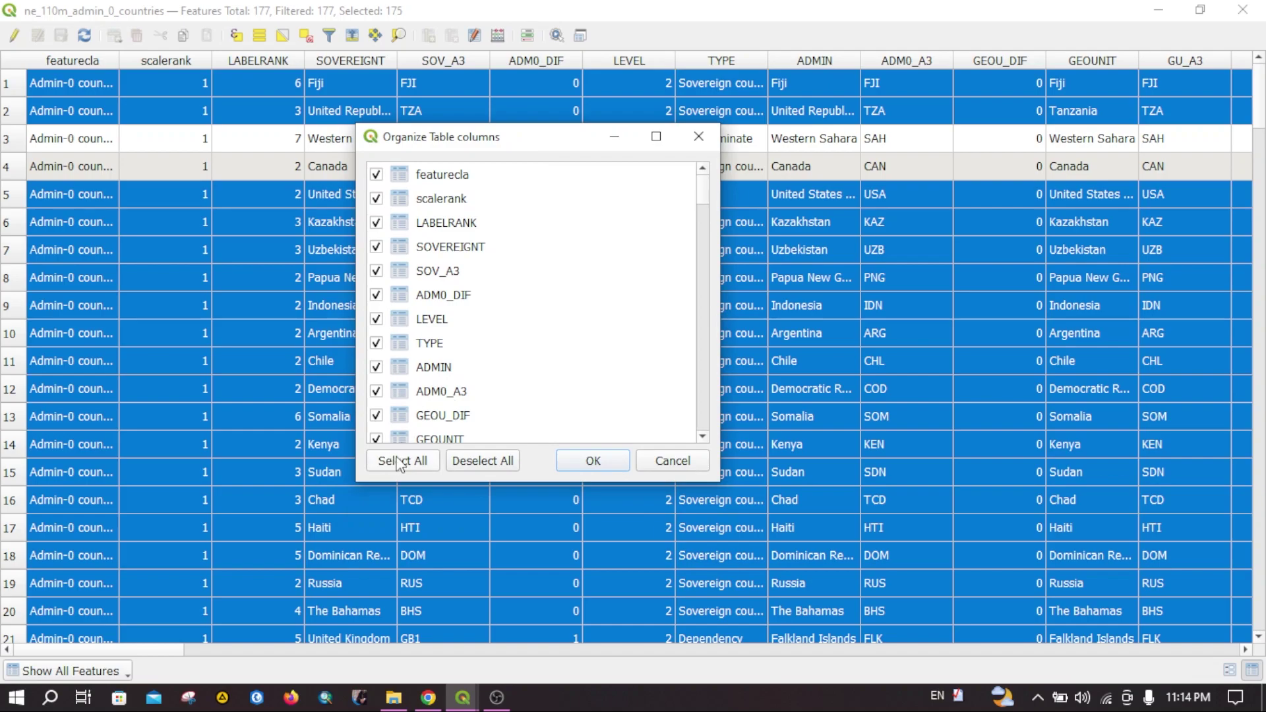
click(477, 462)
click(581, 460)
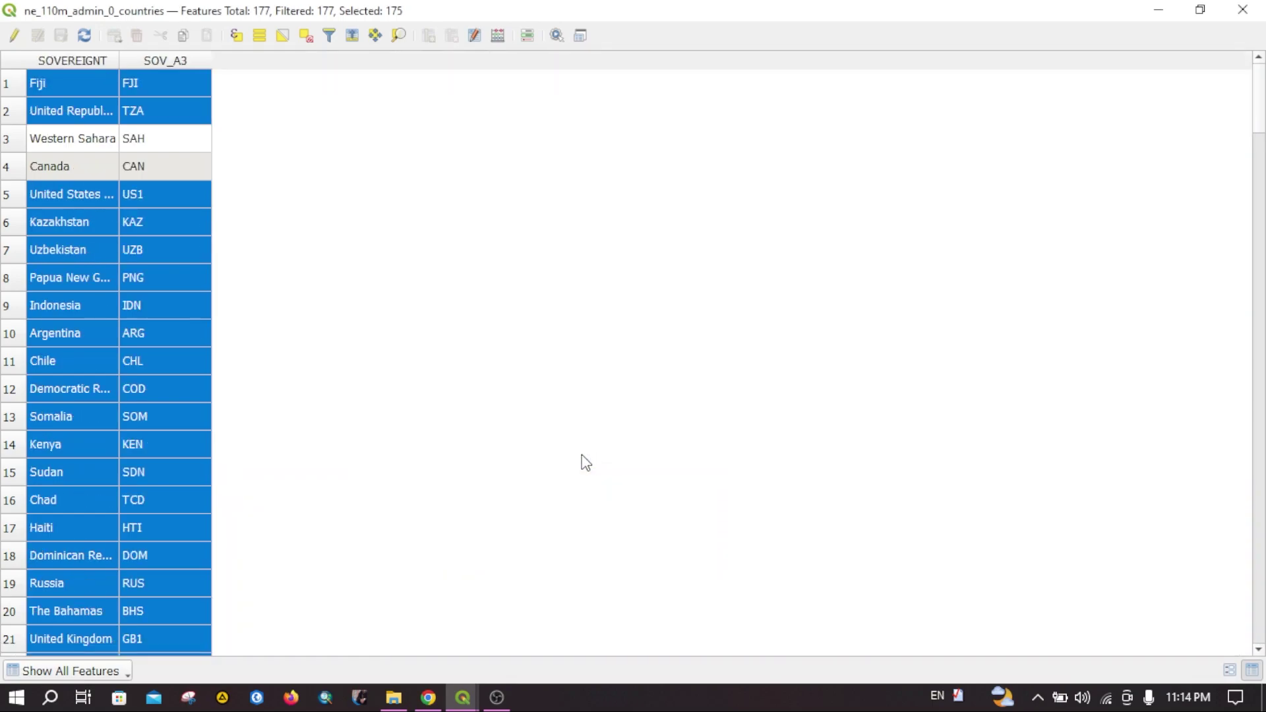
scroll(117, 206, down, 5)
scroll(120, 211, up, 5)
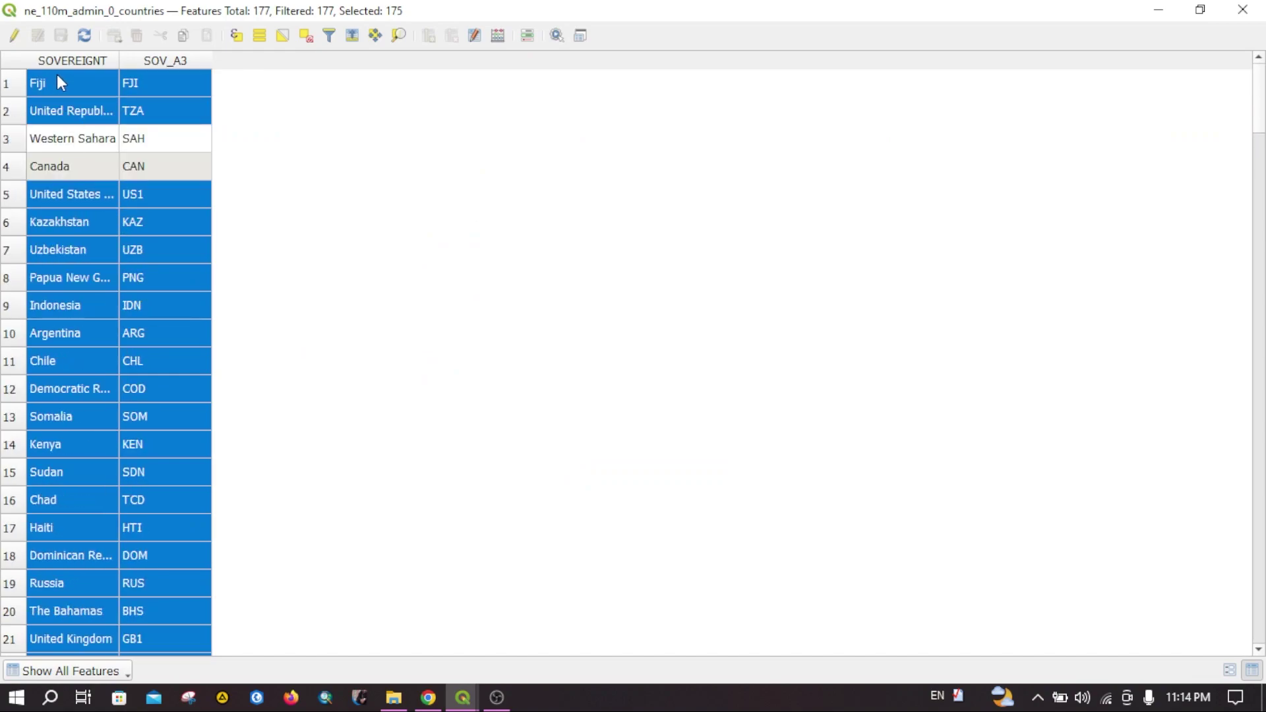